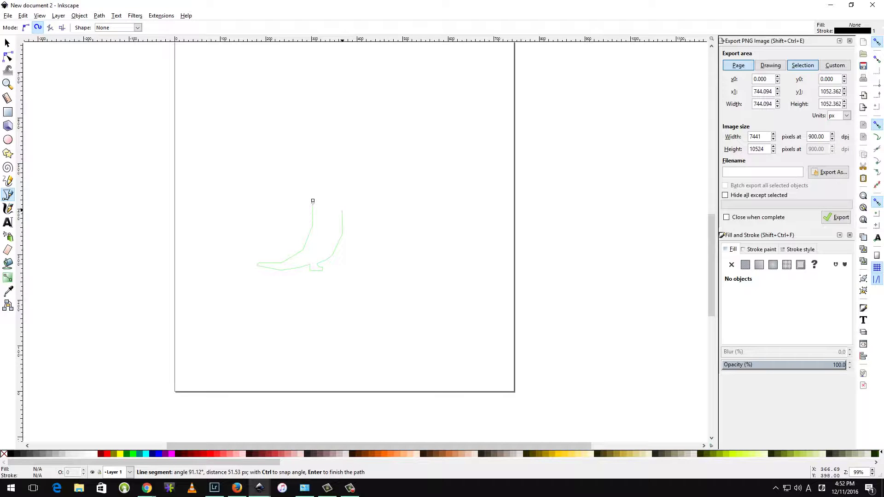
# - Close the angular body, tail and foot outline into one boot-shaped path ready for node editing
pyautogui.click(313, 201)
pyautogui.scroll(3, 334, 243)
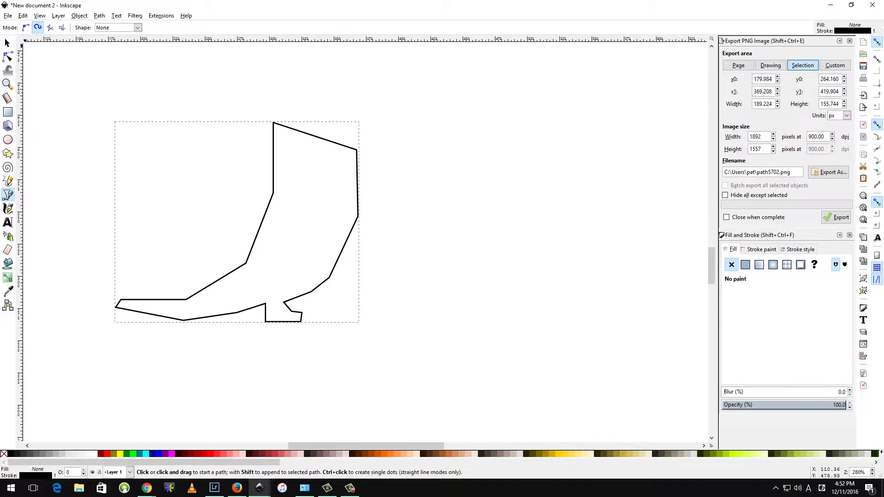
pyautogui.click(99, 16)
pyautogui.click(115, 33)
pyautogui.click(8, 57)
# - Smooth the outline's top corner and right-side nodes into curves
pyautogui.moveTo(251, 102); pyautogui.dragTo(363, 156)
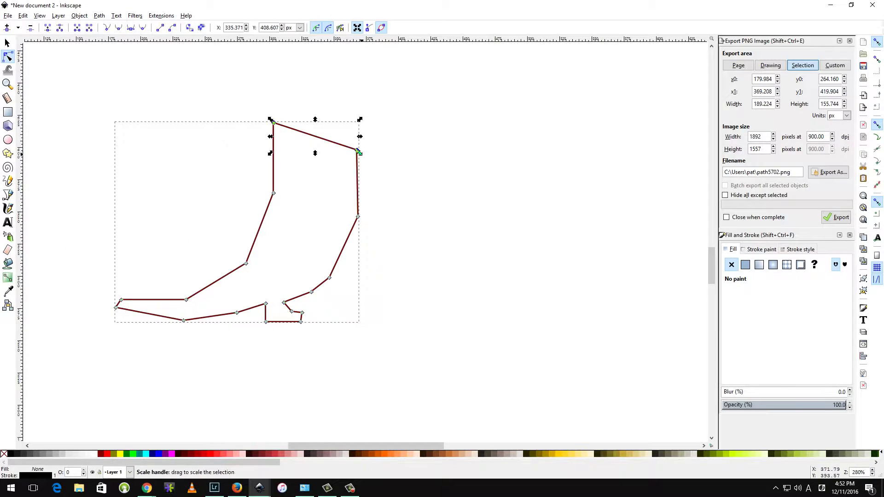
pyautogui.moveTo(274, 122); pyautogui.dragTo(277, 140)
pyautogui.hotkey('shift', 's')
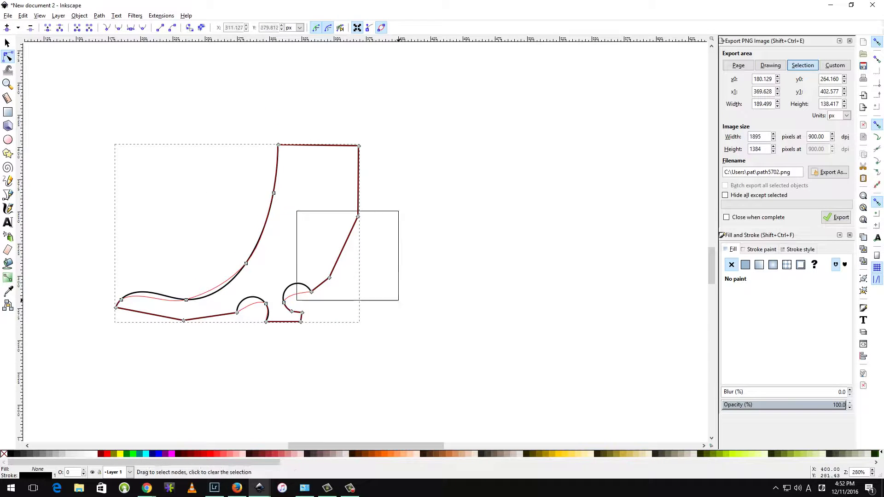
pyautogui.moveTo(297, 211); pyautogui.dragTo(394, 300)
pyautogui.hotkey('shift', 's')
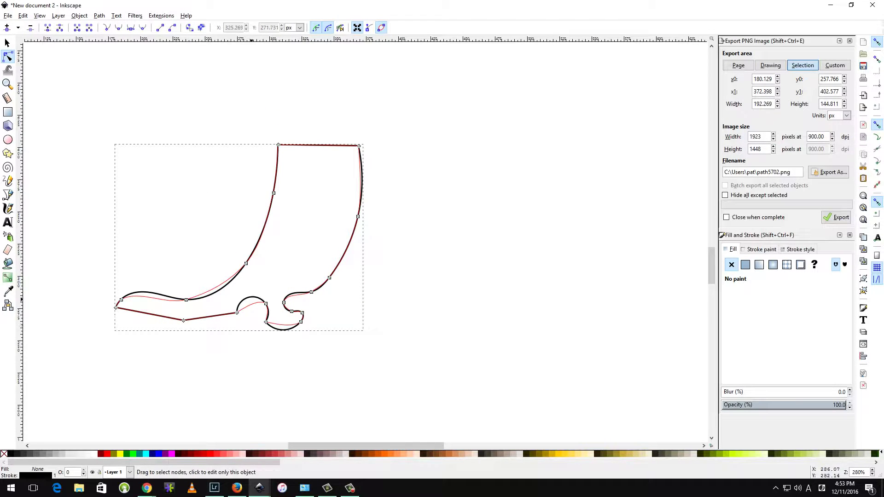
pyautogui.hotkey('shift', 's')
# - Round the top of the head, pull in the right side and flatten the toe
pyautogui.click(265, 326)
pyautogui.keyDown('shift'); pyautogui.click(301, 322); pyautogui.keyUp('shift')
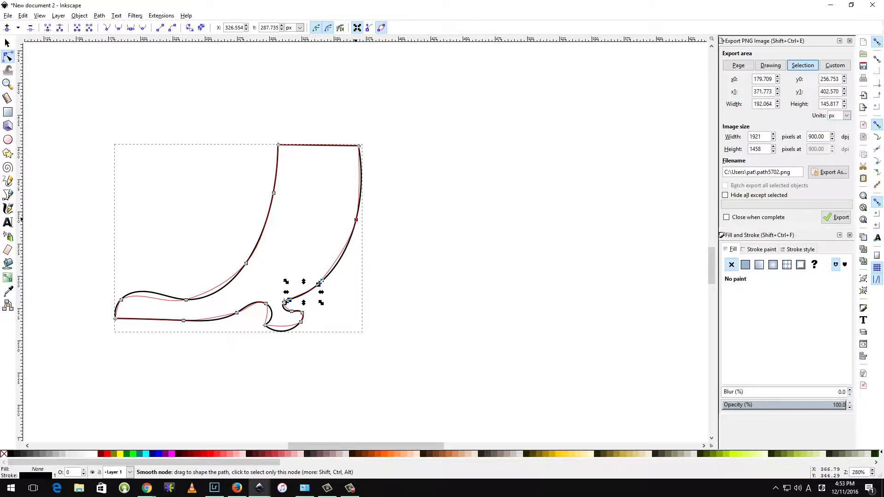
pyautogui.moveTo(360, 146); pyautogui.dragTo(344, 144)
pyautogui.click(313, 145)
pyautogui.hotkey('shift', 's')
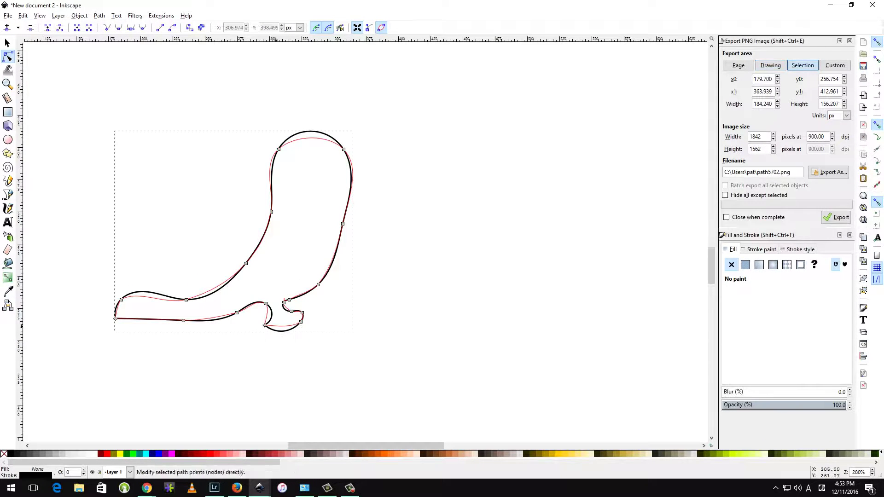
pyautogui.click(265, 325)
pyautogui.keyDown('shift'); pyautogui.click(302, 322); pyautogui.keyUp('shift')
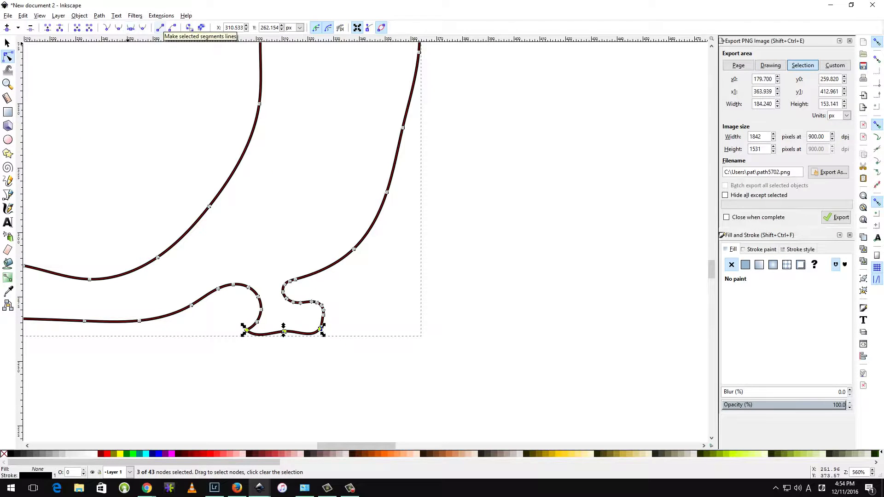
pyautogui.moveTo(284, 331); pyautogui.dragTo(285, 327)
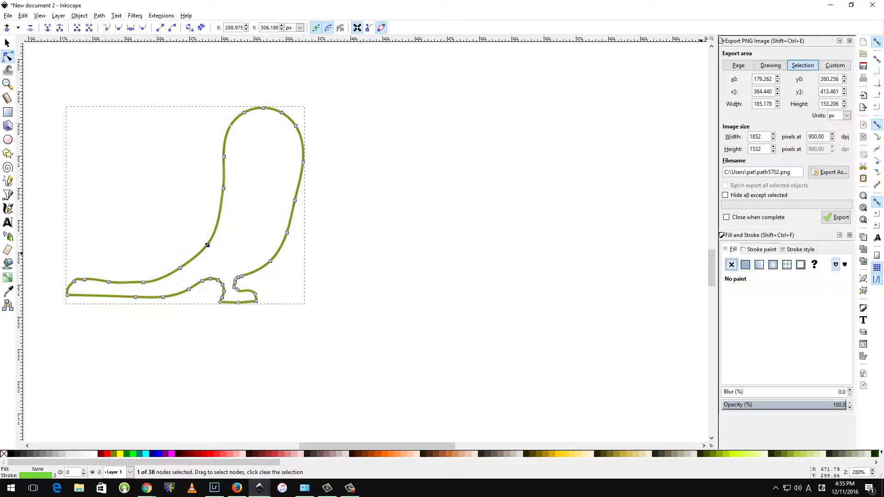
# - Drag the outline's nodes to even out the right side and flatten the top of the head
pyautogui.moveTo(416, 216); pyautogui.dragTo(413, 237)
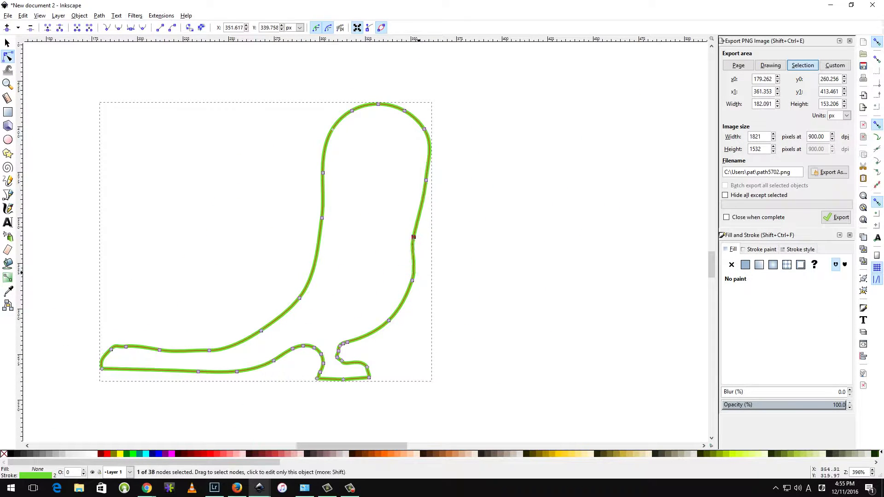
pyautogui.hotkey('ctrl', 'z')
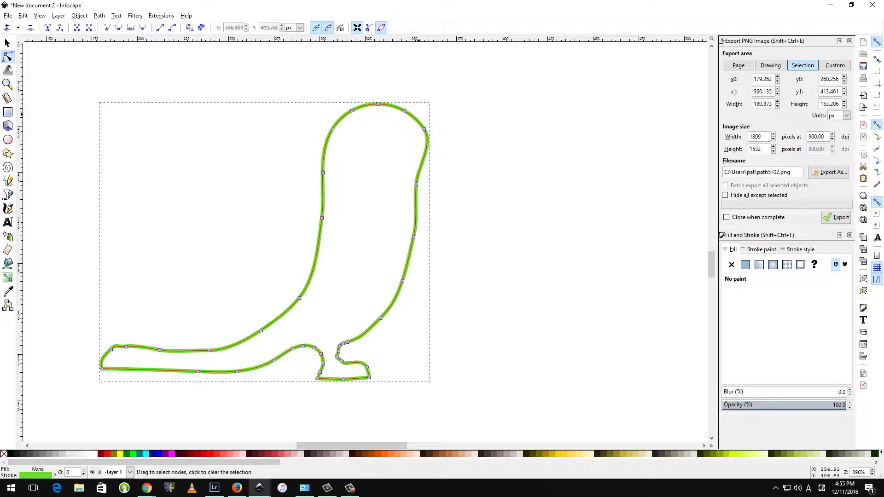
pyautogui.moveTo(386, 105); pyautogui.dragTo(405, 129)
pyautogui.press('Escape')
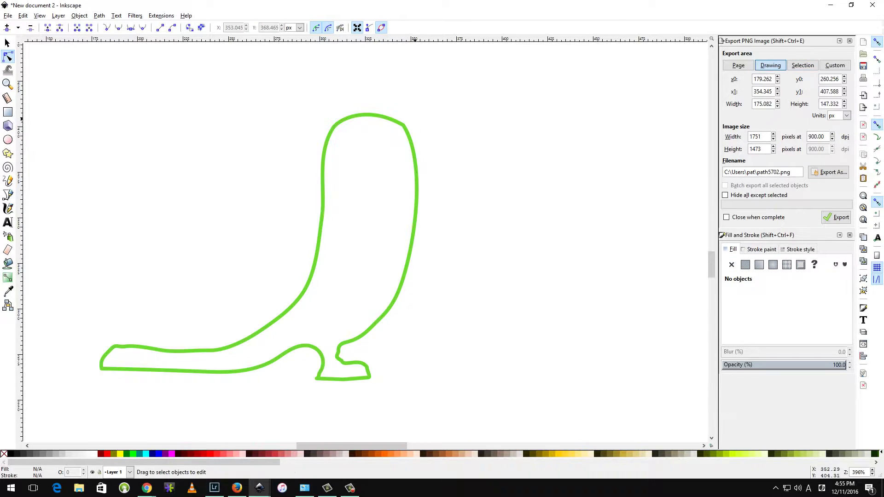
pyautogui.click(402, 129)
pyautogui.moveTo(420, 175); pyautogui.dragTo(421, 174)
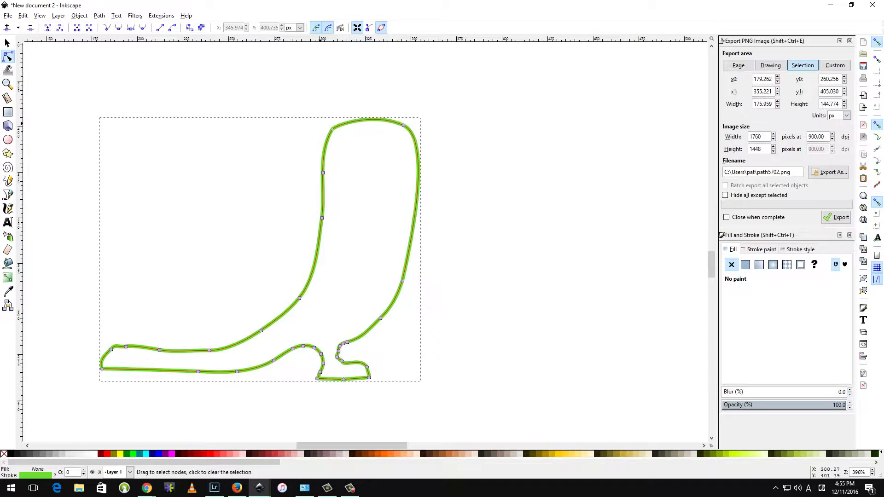
pyautogui.moveTo(342, 120); pyautogui.dragTo(342, 128)
pyautogui.scroll(1, 333, 129)
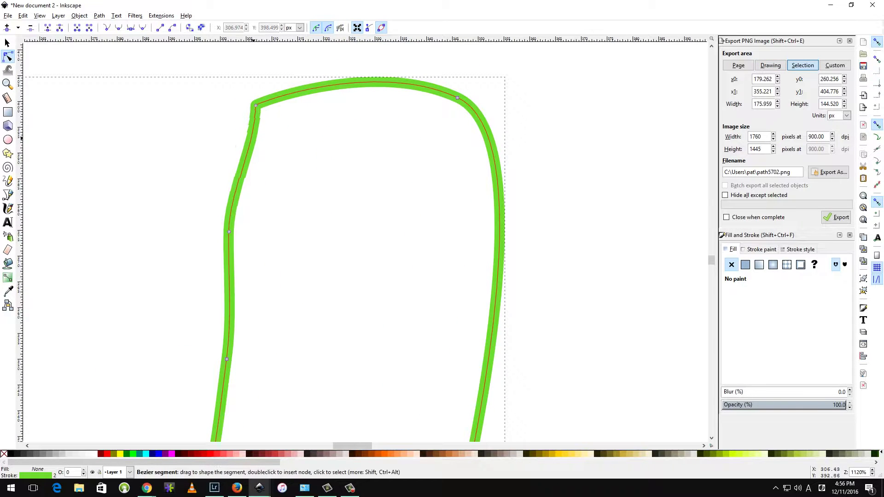
pyautogui.click(581, 215)
# - Draw the beak as a bracket-shaped path plus a straight middle line
pyautogui.press('b')
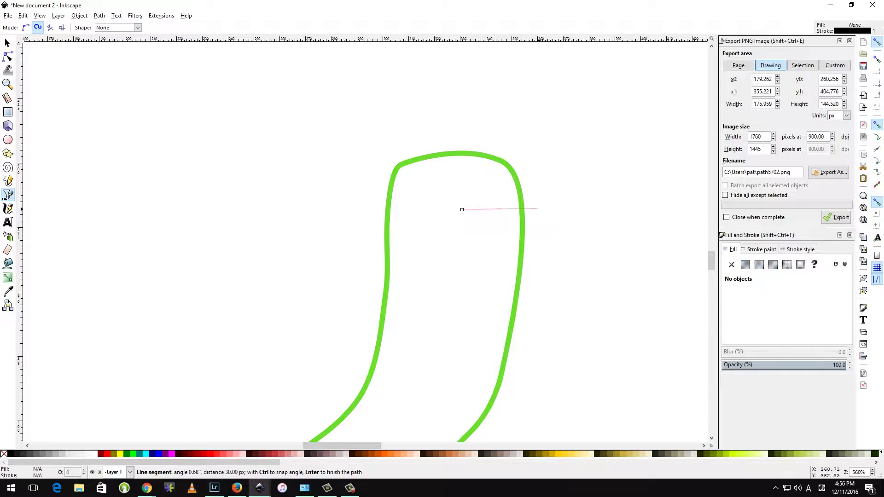
pyautogui.doubleClick(465, 245)
pyautogui.click(476, 227)
pyautogui.doubleClick(538, 227)
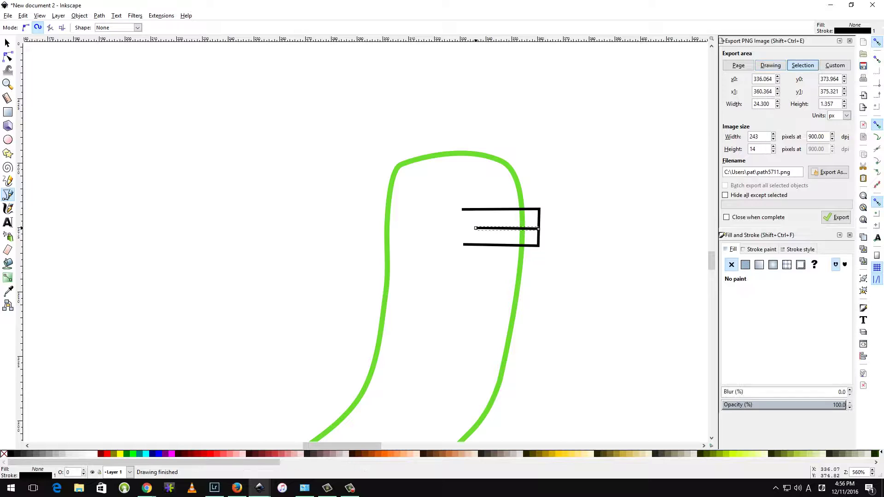
# - Make both beak strokes yellow with stroke width 2
pyautogui.press('n')
pyautogui.keyDown('shift'); pyautogui.click(516, 227); pyautogui.keyUp('shift')
pyautogui.click(760, 250)
pyautogui.click(791, 318)
pyautogui.click(801, 249)
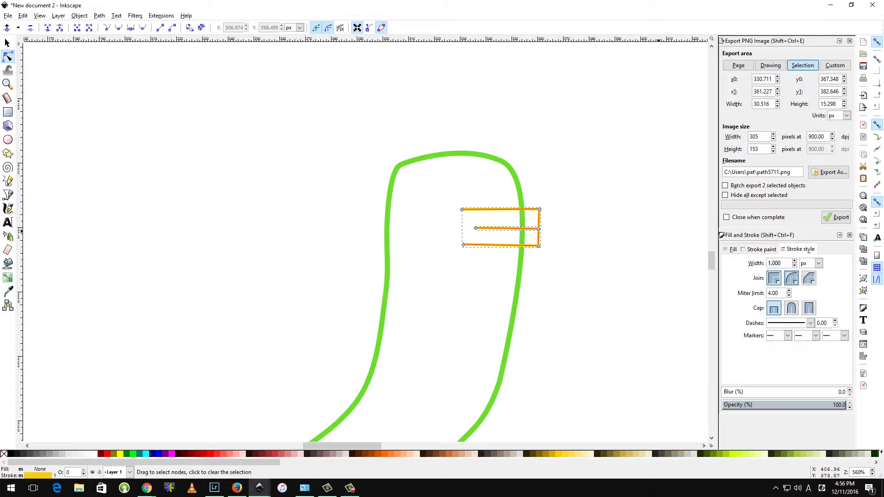
pyautogui.doubleClick(778, 263)
pyautogui.write('2')
# - Bend the top edge of the beak bracket into a curve
pyautogui.click(539, 210)
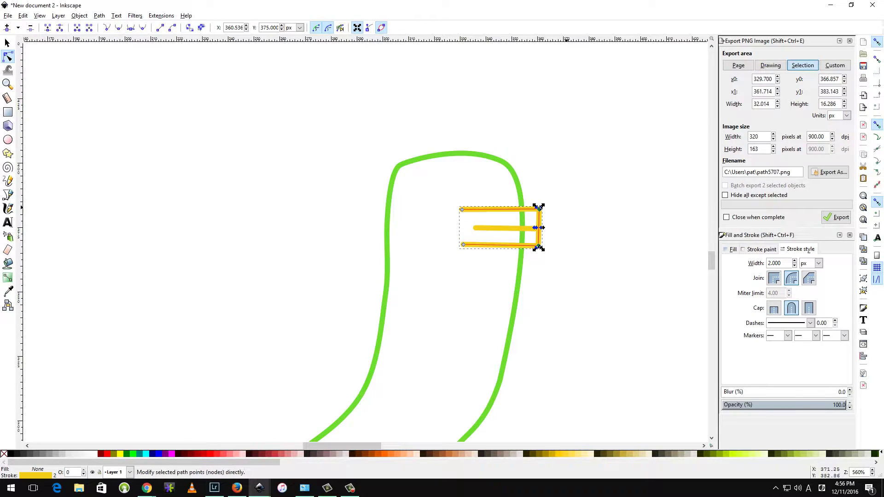
pyautogui.scroll(3, 563, 239)
pyautogui.moveTo(498, 159); pyautogui.dragTo(499, 161)
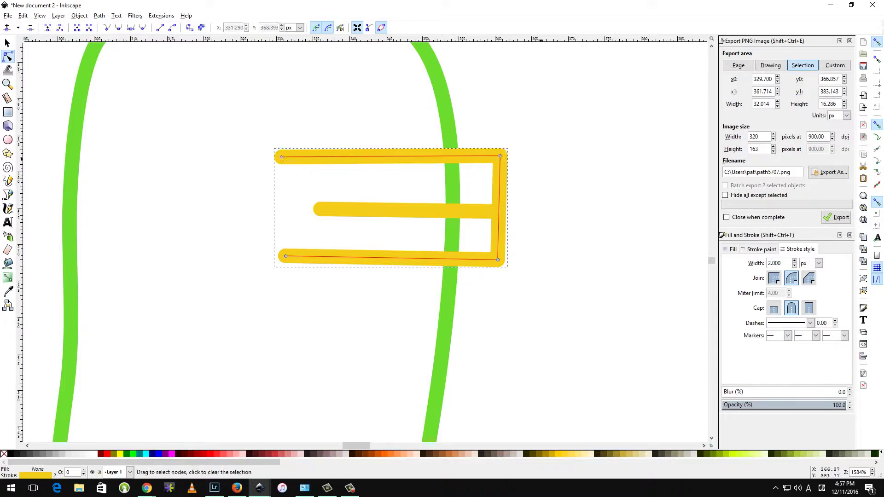
pyautogui.hotkey('ctrl', 'z')
pyautogui.hotkey('ctrl', 'shift', 'z')
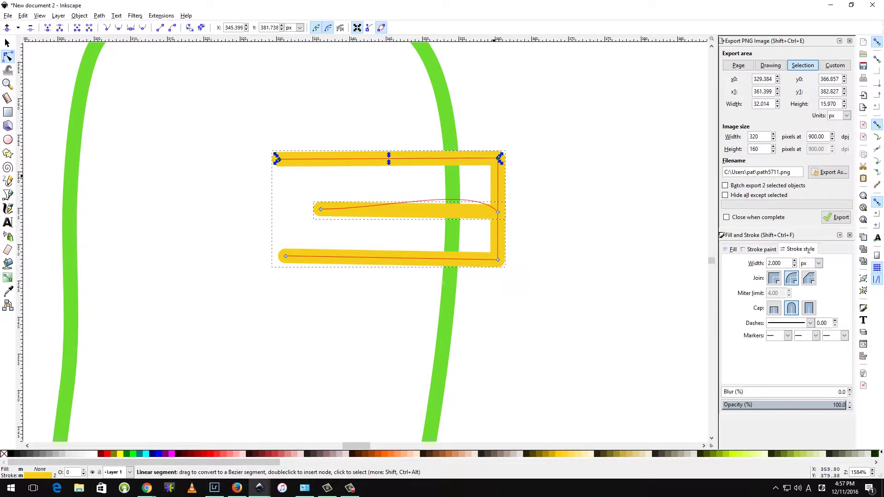
pyautogui.hotkey('ctrl', 'z')
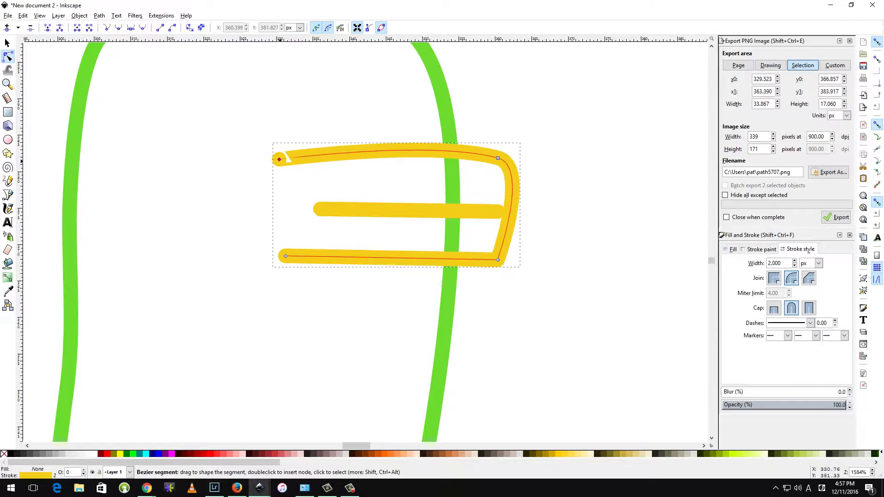
pyautogui.scroll(-3, 388, 159)
pyautogui.scroll(3, 322, 207)
pyautogui.scroll(-1, 276, 240)
pyautogui.scroll(1, 299, 248)
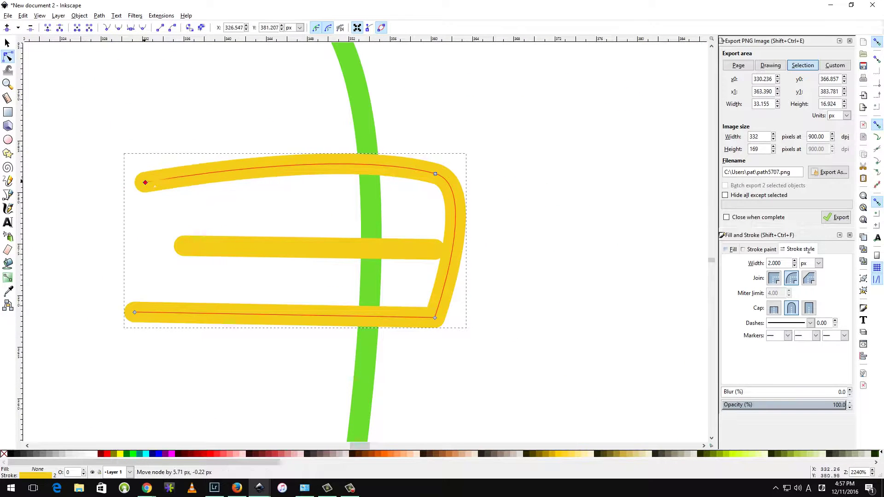
# - Shift the left ends of the beak's middle line and bracket to the right
pyautogui.moveTo(186, 246); pyautogui.dragTo(224, 248)
pyautogui.hotkey('ctrl', 'z')
pyautogui.hotkey('ctrl', 'z')
pyautogui.hotkey('ctrl', 'z')
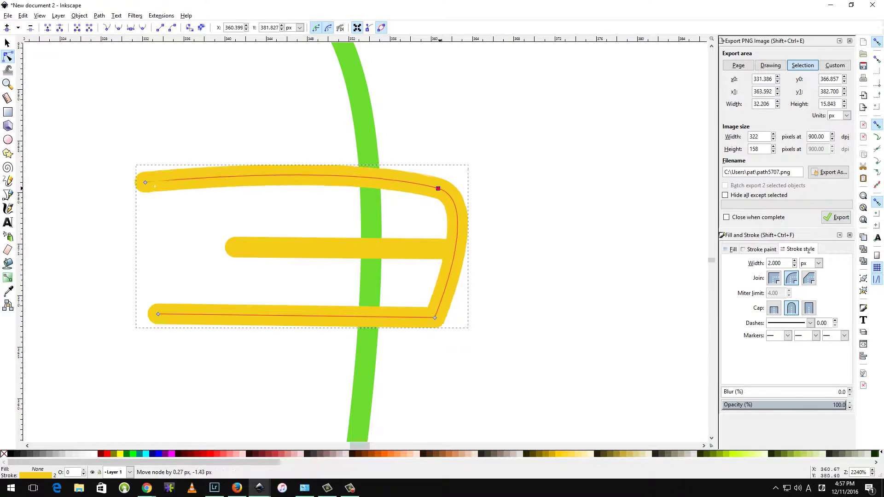
pyautogui.hotkey('ctrl', 'z')
pyautogui.hotkey('ctrl', 'z')
pyautogui.scroll(-1, 211, 240)
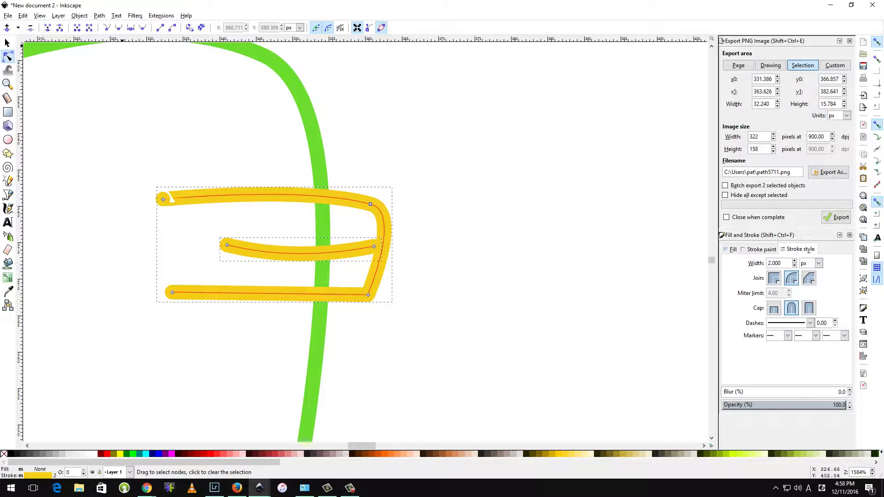
pyautogui.scroll(-2, 142, 264)
pyautogui.moveTo(153, 232); pyautogui.dragTo(164, 232)
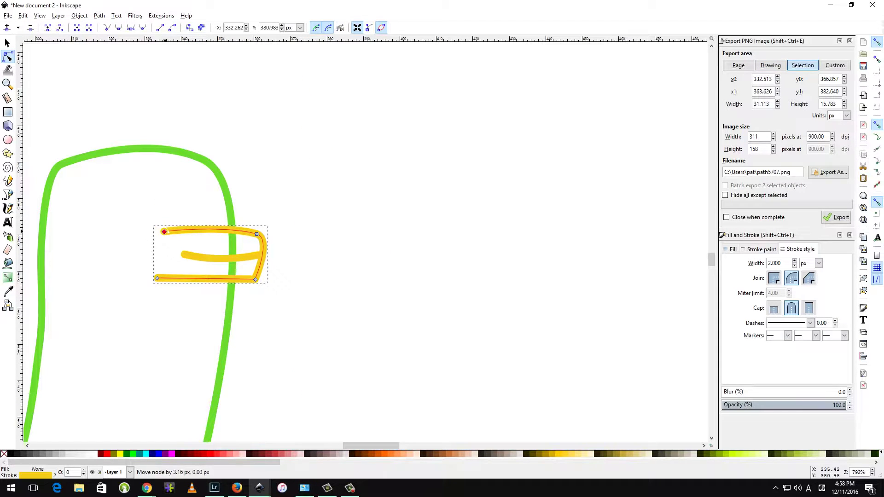
# - Draw a small black eye circle on the dinosaur's head
pyautogui.press('e')
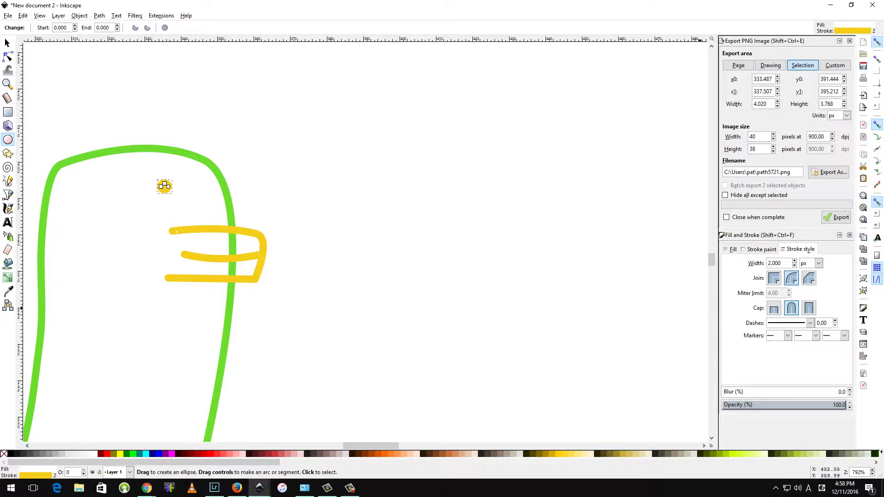
pyautogui.moveTo(157, 180); pyautogui.dragTo(170, 192)
pyautogui.press('Escape')
pyautogui.scroll(-1, 164, 186)
pyautogui.scroll(-5, 406, 324)
# - Select the beak strokes and bring up their context menu
pyautogui.press('s')
pyautogui.moveTo(382, 138); pyautogui.dragTo(387, 133)
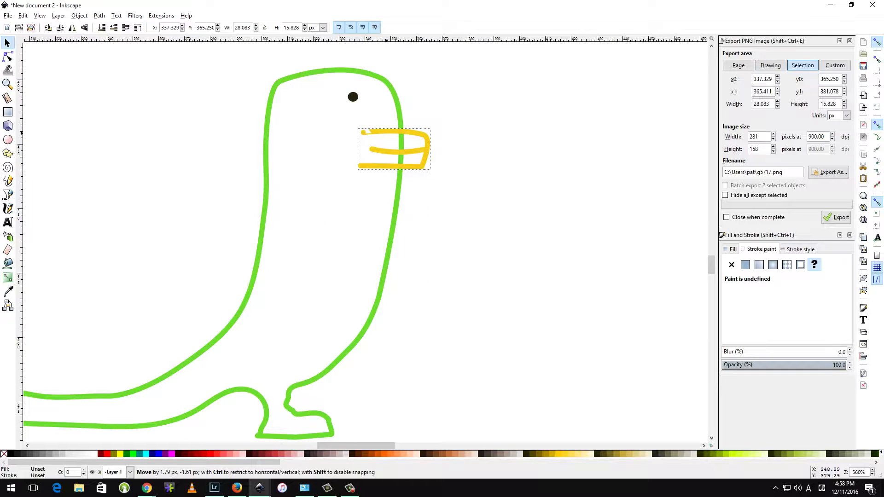
pyautogui.rightClick(387, 134)
pyautogui.press('Escape')
pyautogui.press('Escape')
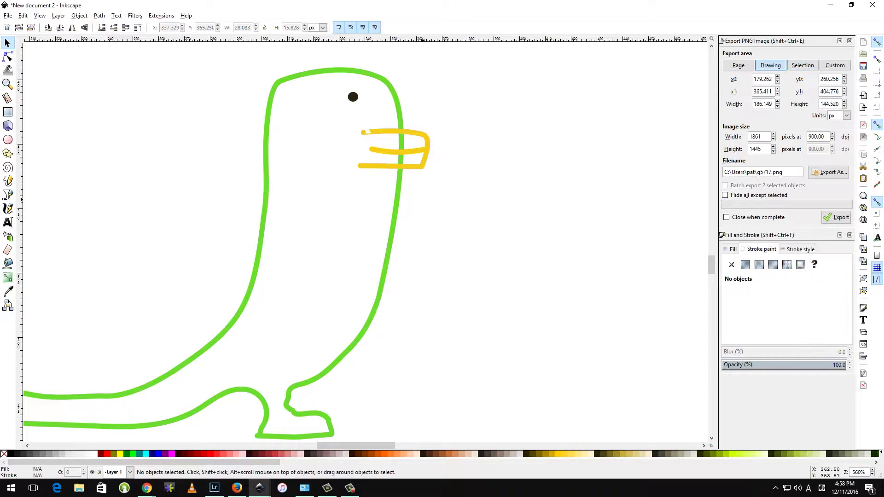
# - Drag a lower leg node of the body outline so the foot curves more naturally
pyautogui.click(292, 410)
pyautogui.press('n')
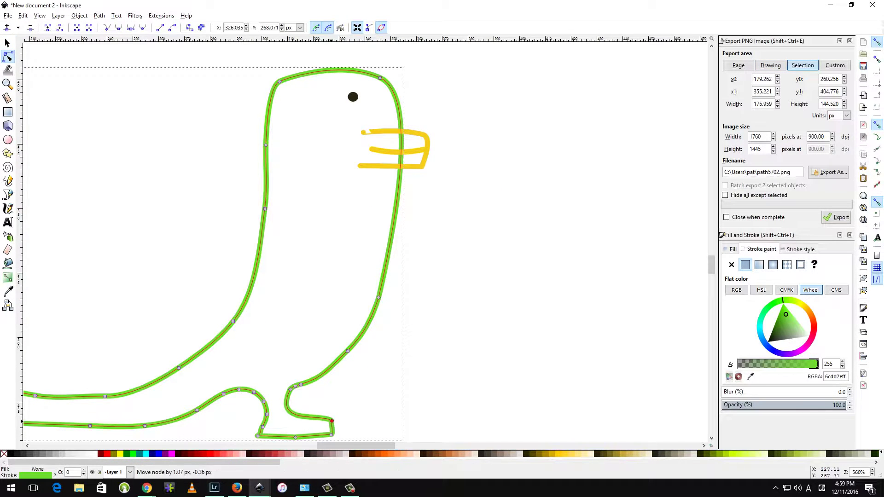
pyautogui.moveTo(263, 427); pyautogui.dragTo(266, 417)
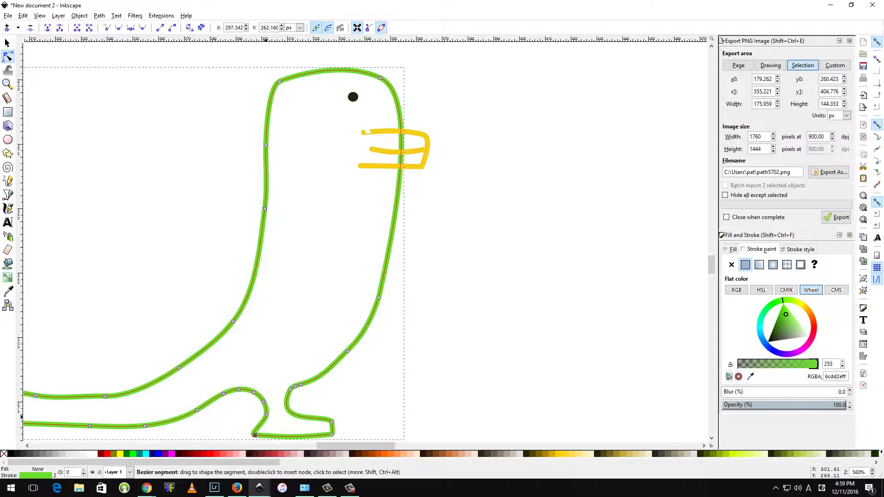
pyautogui.scroll(-1, 433, 431)
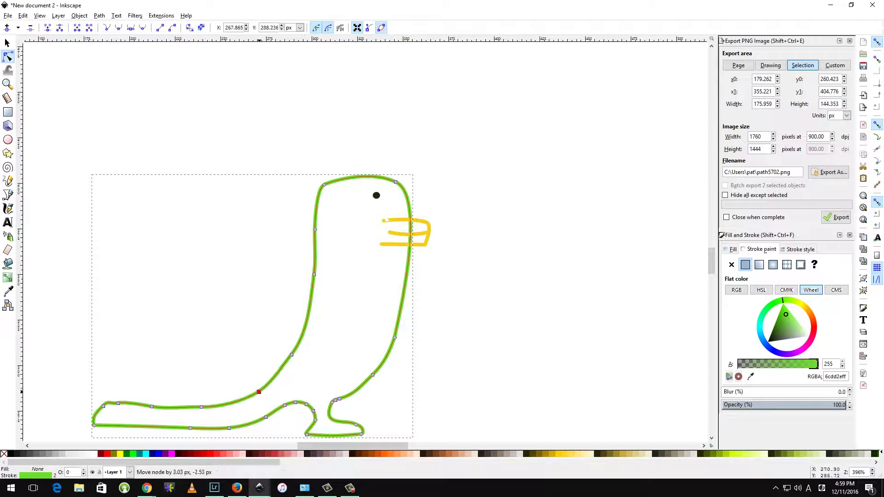
pyautogui.click(383, 221)
# - Scale the beak proportionally to 80% twice with Object > Transform
pyautogui.click(79, 16)
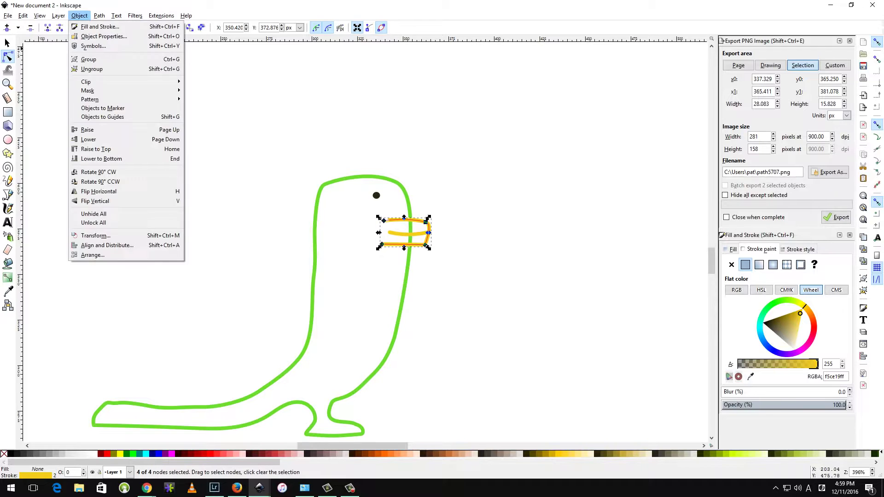
pyautogui.click(95, 235)
pyautogui.click(708, 91)
pyautogui.click(823, 116)
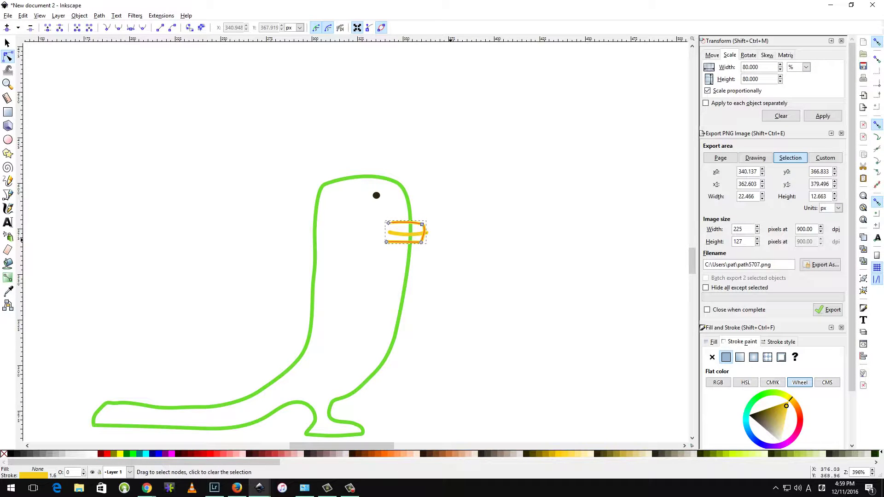
pyautogui.click(823, 116)
pyautogui.press('Escape')
# - Insert and break nodes along the front of the head to cut an opening for the beak
pyautogui.click(414, 215)
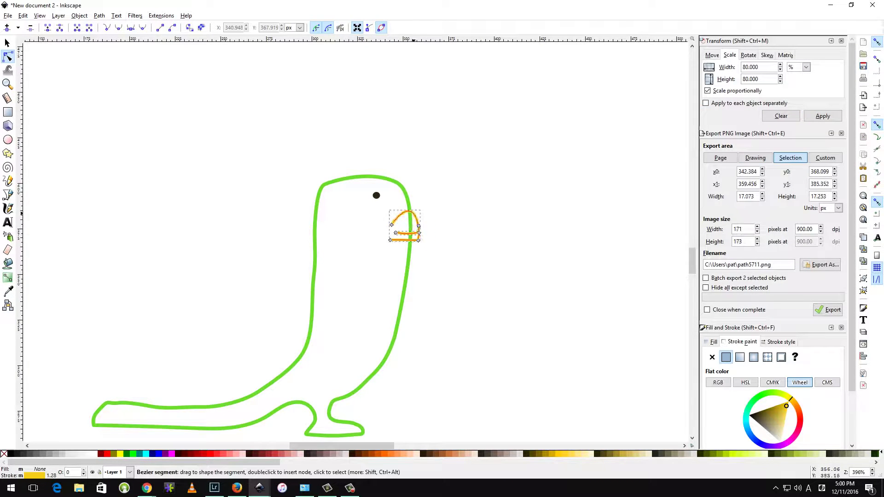
pyautogui.press('s')
pyautogui.moveTo(406, 233); pyautogui.dragTo(434, 222)
pyautogui.click(408, 277)
pyautogui.press('n')
pyautogui.moveTo(424, 170); pyautogui.dragTo(382, 350)
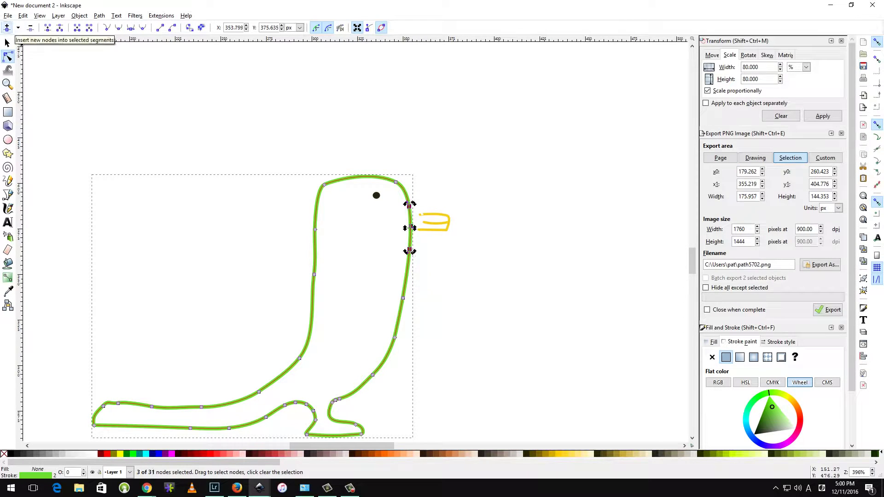
pyautogui.click(6, 27)
pyautogui.hotkey('shift', 'b')
pyautogui.scroll(5, 410, 221)
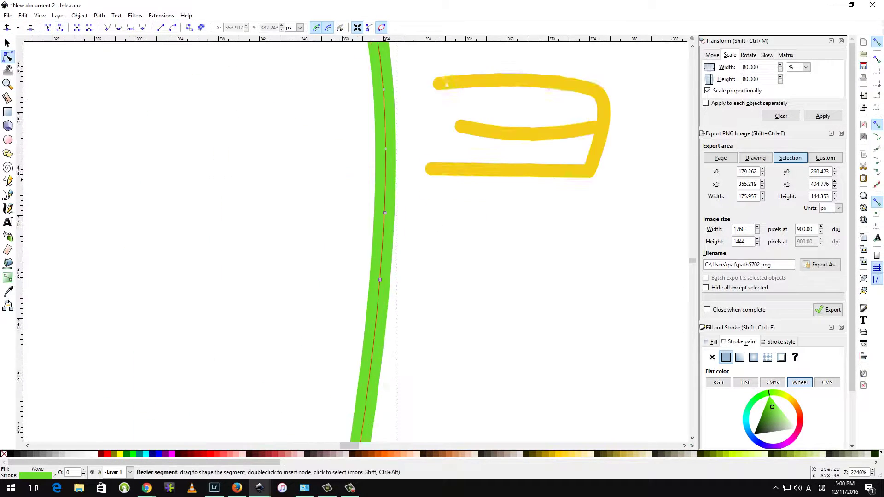
pyautogui.moveTo(381, 115)
pyautogui.mouseDown()
pyautogui.moveTo(386, 210)
pyautogui.moveTo(152, 200)
pyautogui.mouseUp()
pyautogui.scroll(-2, 317, 196)
# - Move both beak strokes left into the head opening
pyautogui.click(452, 181)
pyautogui.hotkey('ctrl', 'z')
pyautogui.press('s')
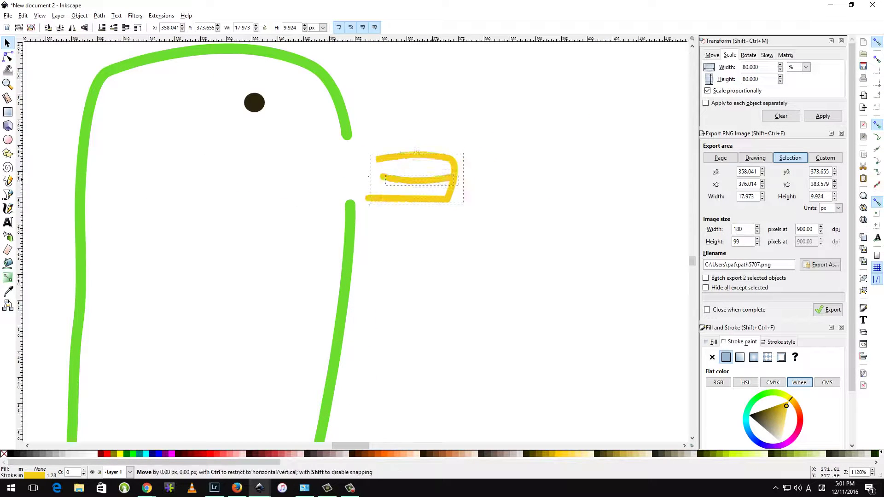
pyautogui.moveTo(400, 189); pyautogui.dragTo(346, 191)
pyautogui.click(358, 414)
pyautogui.press('n')
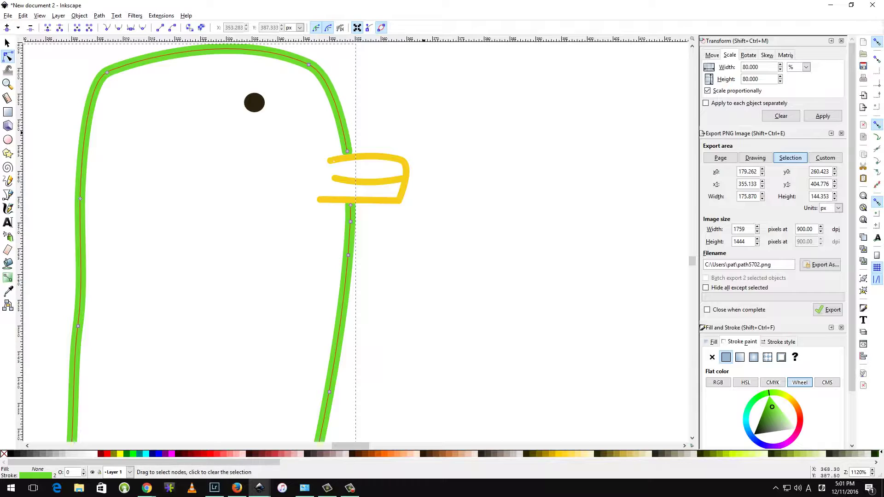
pyautogui.scroll(-3, 430, 230)
# - Pull the beak's top nodes left so it fits the gap
pyautogui.click(414, 207)
pyautogui.press('Escape')
pyautogui.click(414, 207)
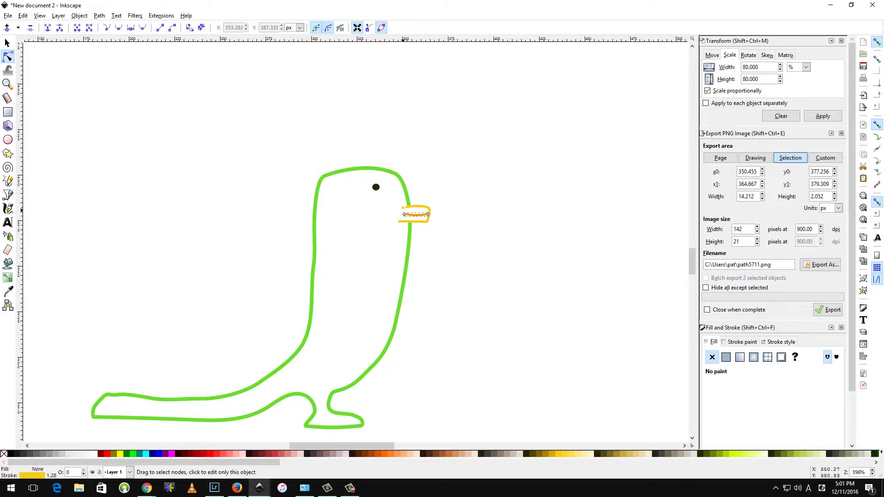
pyautogui.scroll(5, 413, 216)
pyautogui.moveTo(499, 169); pyautogui.dragTo(488, 169)
pyautogui.click(740, 342)
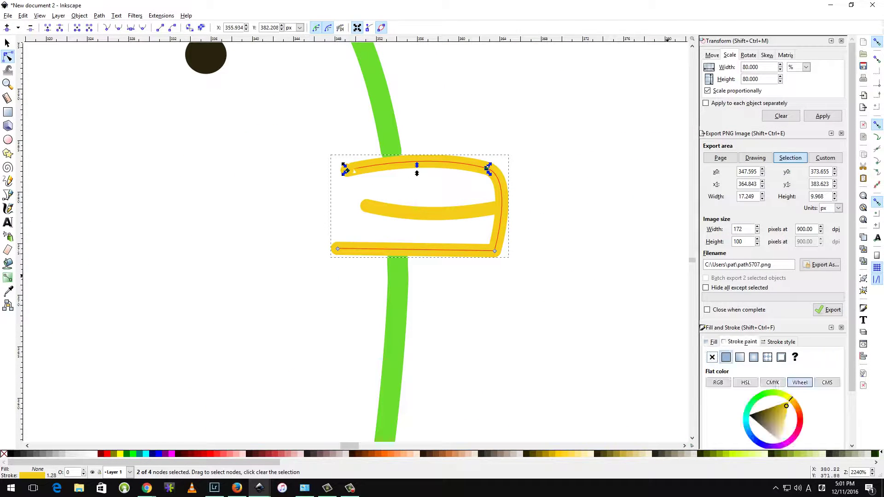
pyautogui.click(782, 342)
pyautogui.click(352, 171)
pyautogui.scroll(-6, 343, 165)
# - Select the beak strokes and check their context menu actions
pyautogui.click(415, 240)
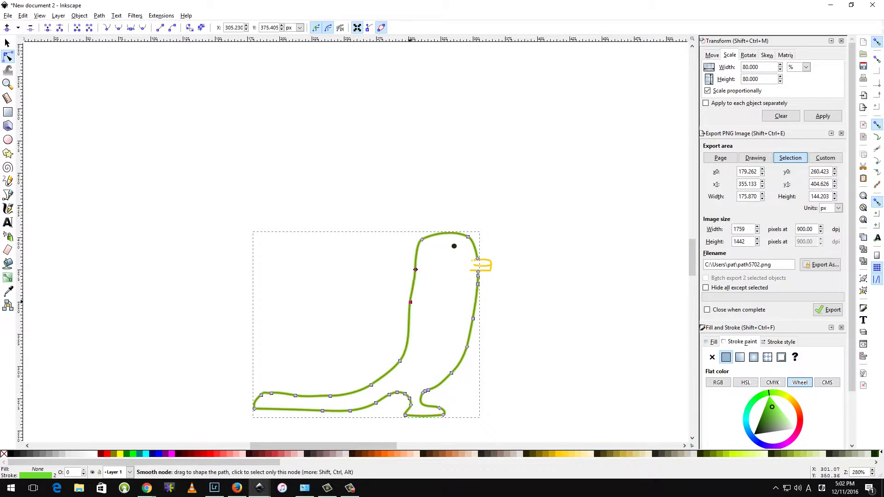
pyautogui.click(481, 266)
pyautogui.scroll(4, 503, 272)
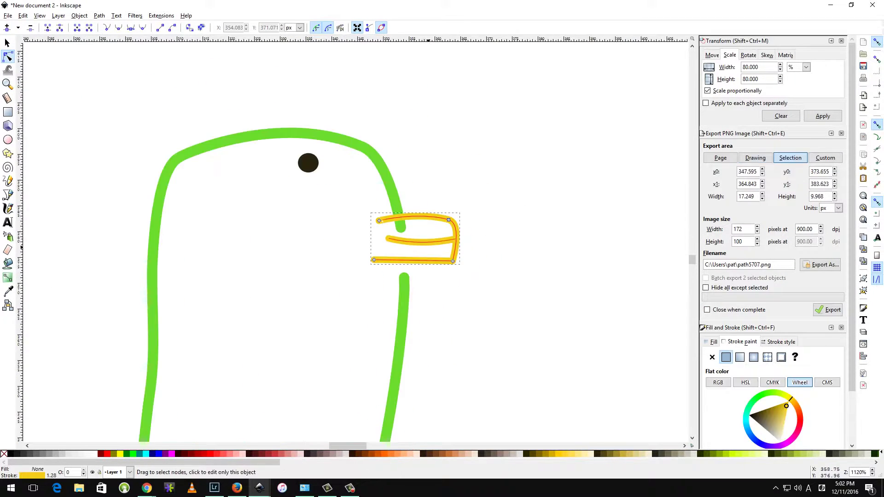
pyautogui.press('s')
pyautogui.rightClick(410, 230)
pyautogui.press('Escape')
pyautogui.press('Escape')
pyautogui.scroll(-3, 409, 230)
pyautogui.hscroll(-5, 430, 231)
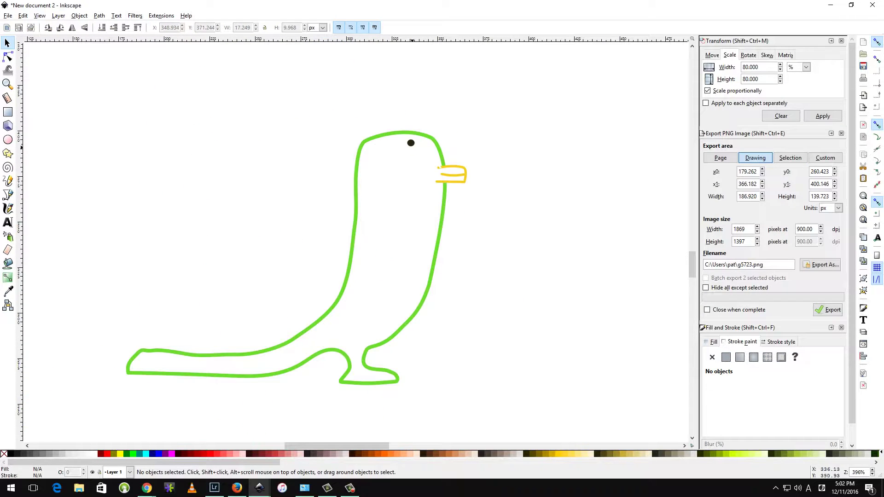
# - Draw the arm as a straight-segment path and narrow it by moving its nodes
pyautogui.press('b')
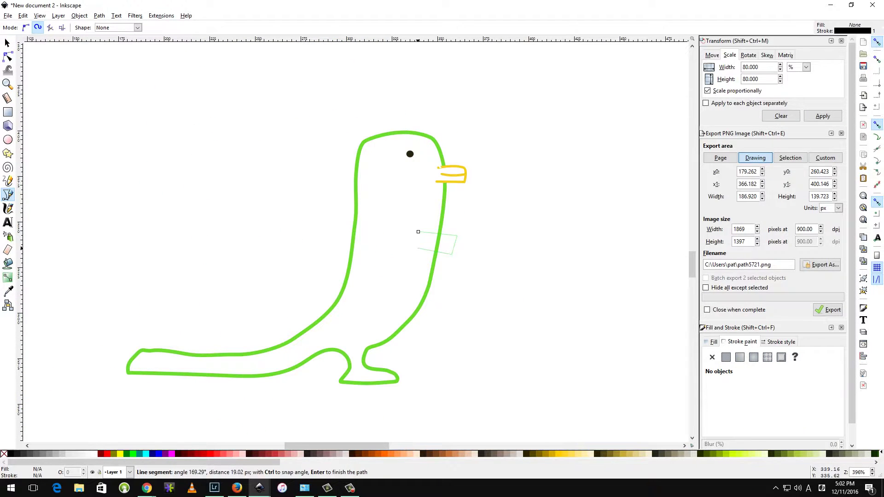
pyautogui.doubleClick(418, 249)
pyautogui.scroll(3, 471, 248)
pyautogui.press('n')
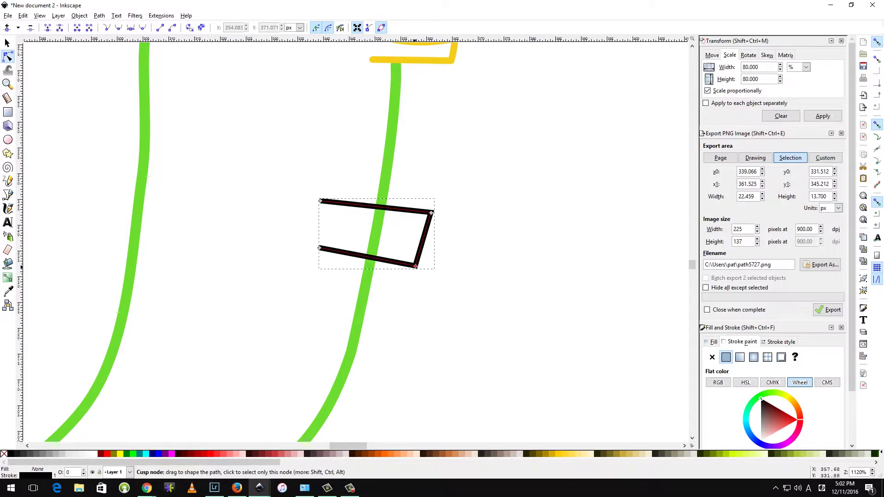
pyautogui.moveTo(416, 267); pyautogui.dragTo(422, 245)
pyautogui.moveTo(320, 249); pyautogui.dragTo(324, 229)
pyautogui.moveTo(432, 213); pyautogui.dragTo(427, 226)
pyautogui.moveTo(320, 201); pyautogui.dragTo(320, 211)
# - Curve the arm's right end and bottom edge, undoing a ring-shaped mistake
pyautogui.hotkey('ctrl', 'shift', 'm')
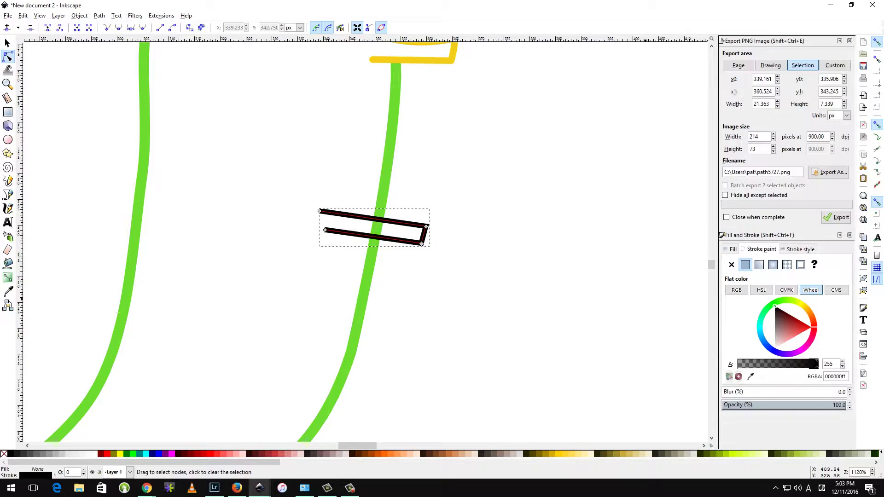
pyautogui.click(801, 249)
pyautogui.moveTo(424, 236); pyautogui.dragTo(426, 232)
pyautogui.hotkey('ctrl', 'alt', 'c')
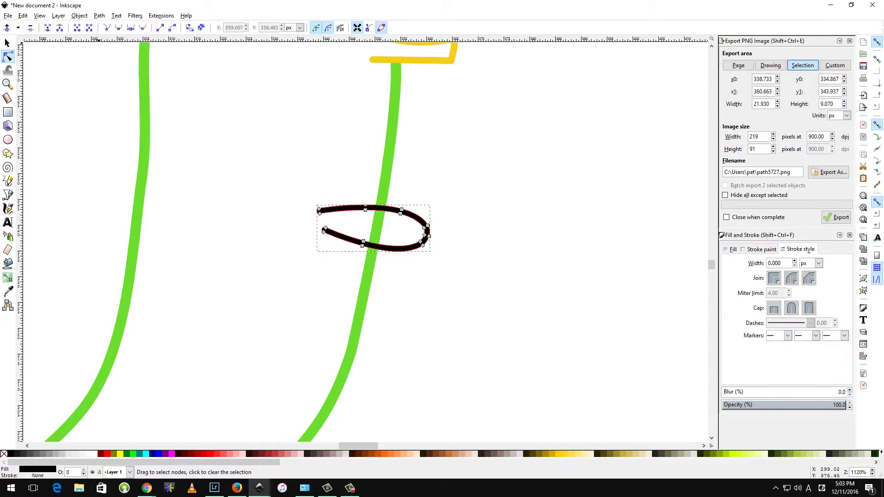
pyautogui.hotkey('ctrl', 'z')
pyautogui.hotkey('ctrl', 'z')
pyautogui.hotkey('ctrl', 'z')
pyautogui.press('Escape')
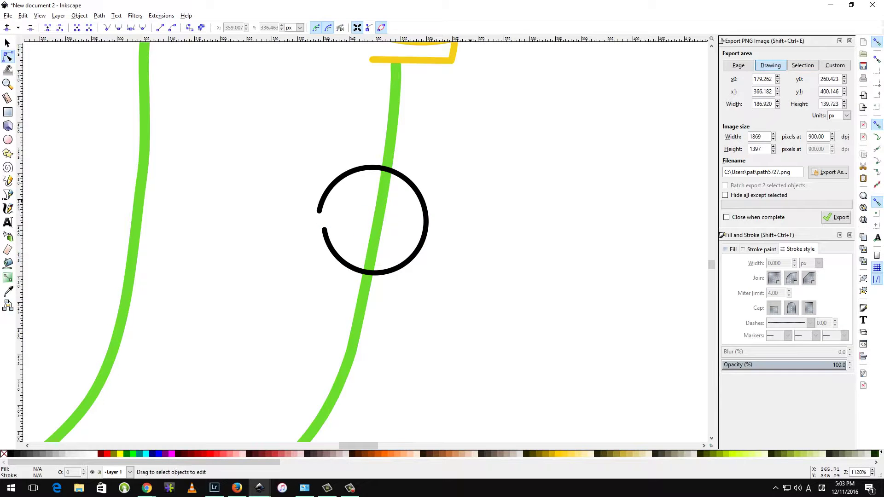
pyautogui.hotkey('ctrl', 'z')
pyautogui.press('Escape')
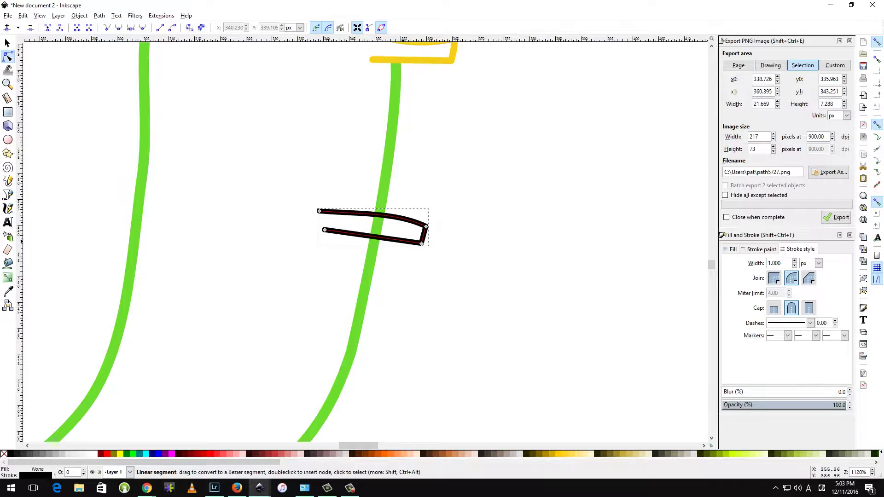
pyautogui.moveTo(402, 240)
pyautogui.mouseDown()
pyautogui.moveTo(420, 240)
pyautogui.moveTo(411, 227)
pyautogui.mouseUp()
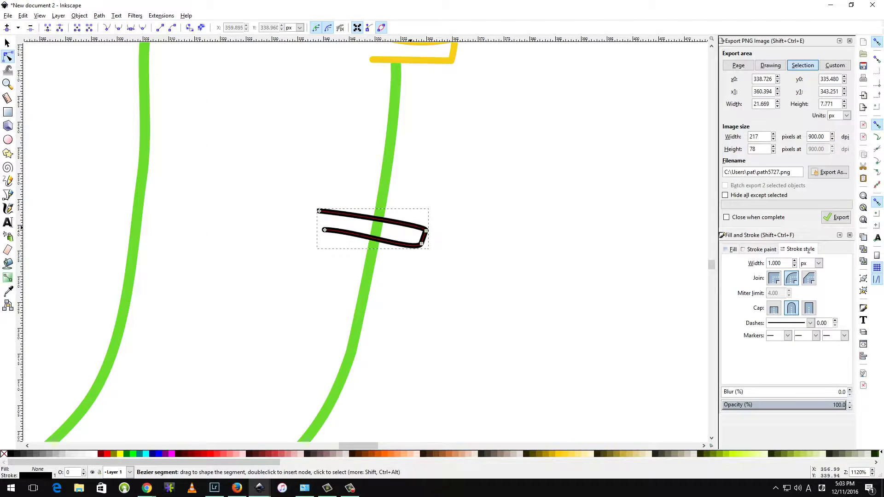
# - Give the arm a green outline and join its open ends into a closed shape
pyautogui.hotkey('ctrl', 'shift', 'v')
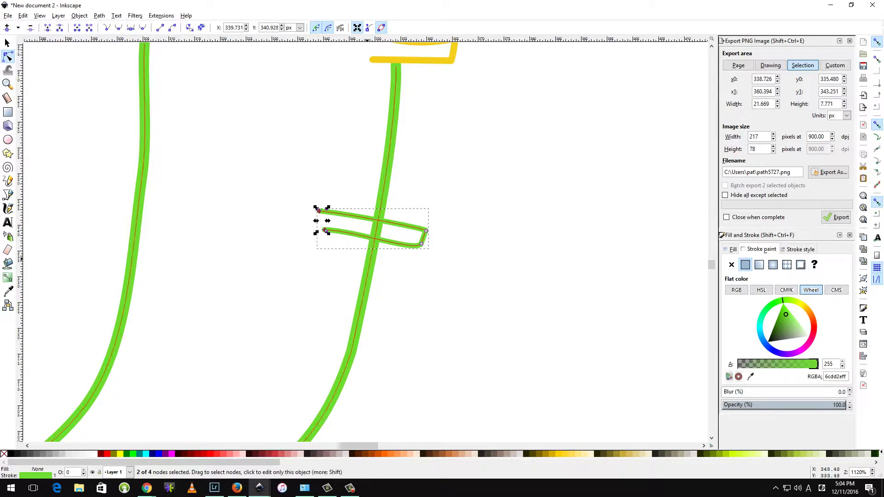
pyautogui.keyDown('shift'); pyautogui.click(325, 229); pyautogui.keyUp('shift')
pyautogui.click(47, 28)
pyautogui.moveTo(368, 240); pyautogui.dragTo(369, 244)
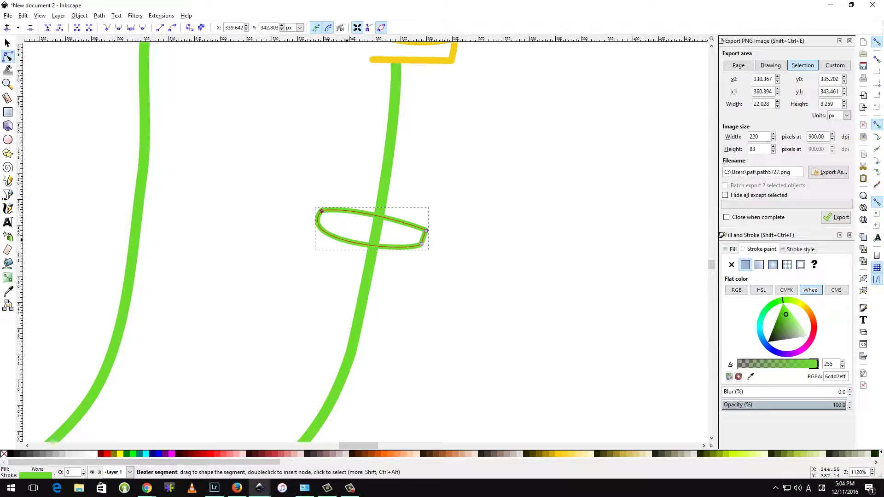
pyautogui.moveTo(426, 232); pyautogui.dragTo(424, 231)
# - Fill the arm green and give the body a flat translucent green fill (alpha 80)
pyautogui.click(732, 249)
pyautogui.click(746, 265)
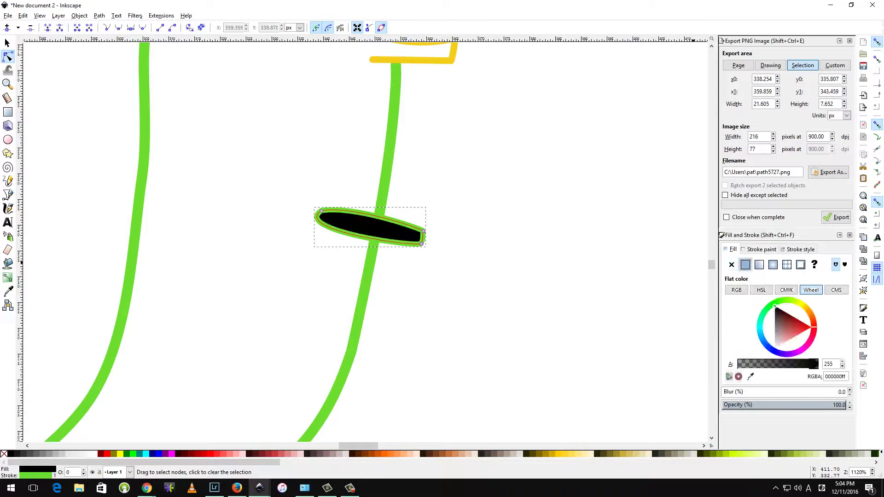
pyautogui.click(133, 454)
pyautogui.press('-')
pyautogui.press('-')
pyautogui.click(316, 249)
pyautogui.click(746, 265)
# - Lower the body fill's transparency value to 80
pyautogui.doubleClick(829, 350)
pyautogui.write('80')
pyautogui.press('Return')
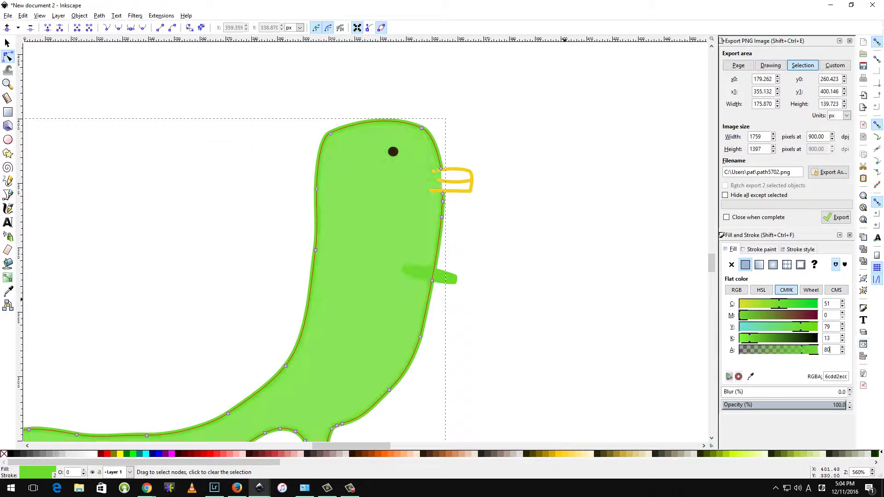
pyautogui.press('Escape')
# - Shorten the tail by dragging its tip node inward on the body outline
pyautogui.scroll(-1, 484, 356)
pyautogui.scroll(-1, 483, 356)
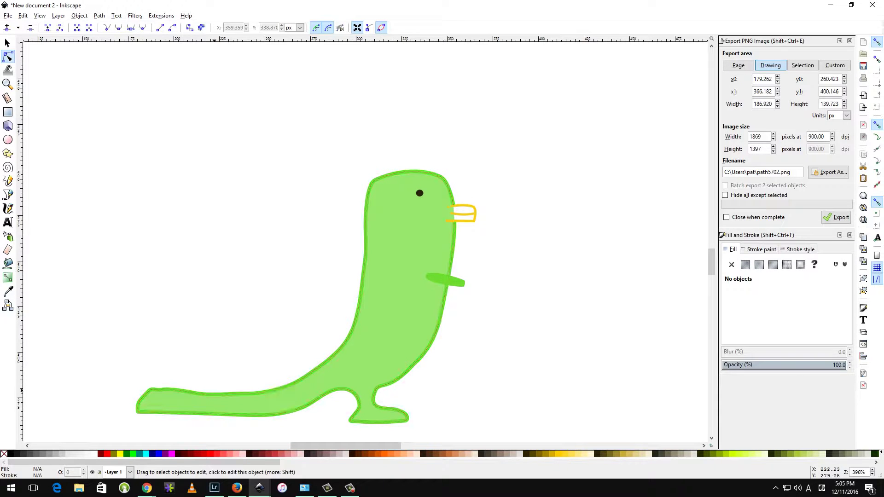
pyautogui.click(249, 399)
pyautogui.moveTo(245, 394); pyautogui.dragTo(255, 404)
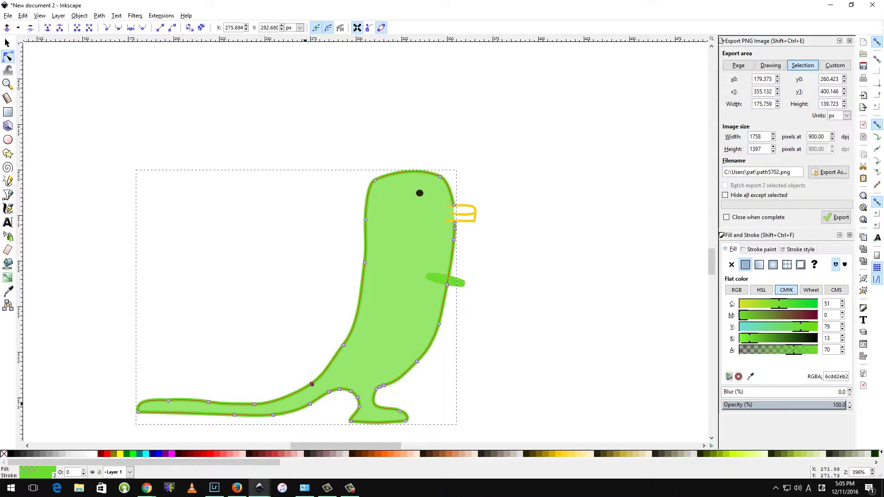
pyautogui.moveTo(138, 412)
pyautogui.mouseDown()
pyautogui.moveTo(199, 405)
pyautogui.moveTo(193, 412)
pyautogui.mouseUp()
pyautogui.click(552, 374)
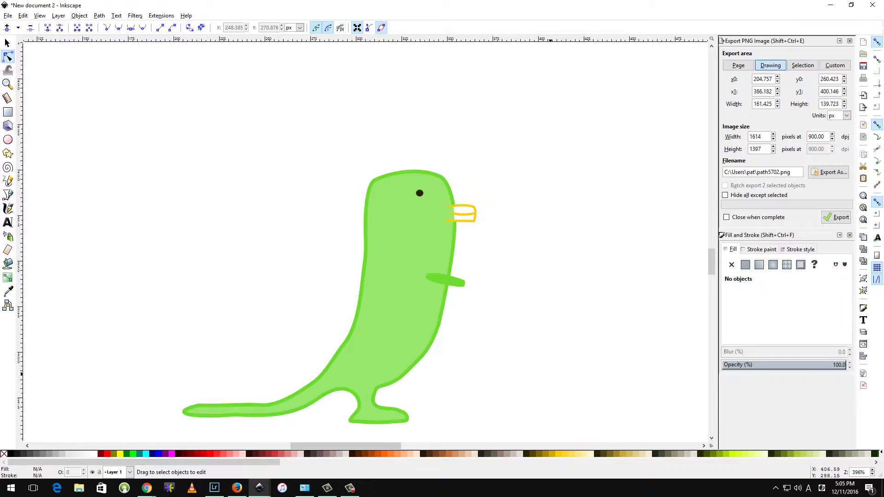
# - Close the zigzag spike outline and give it a green stroke
pyautogui.press('b')
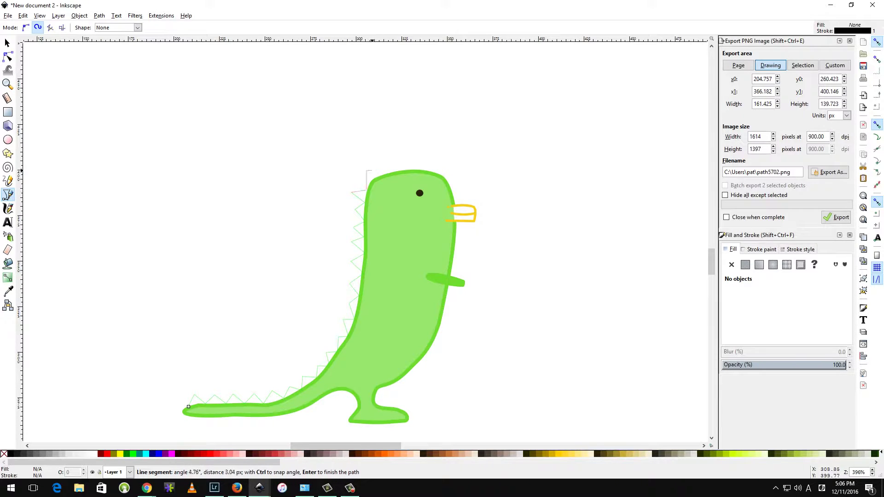
pyautogui.click(188, 408)
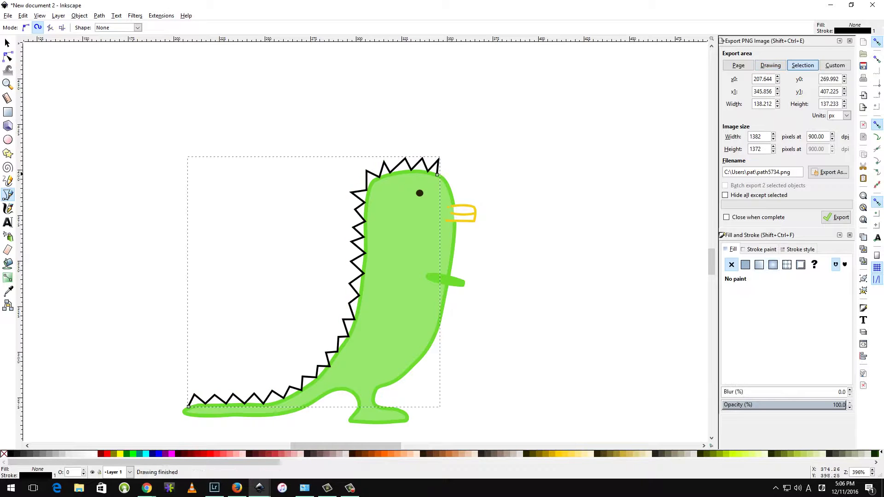
pyautogui.click(801, 250)
pyautogui.click(762, 249)
pyautogui.click(597, 271)
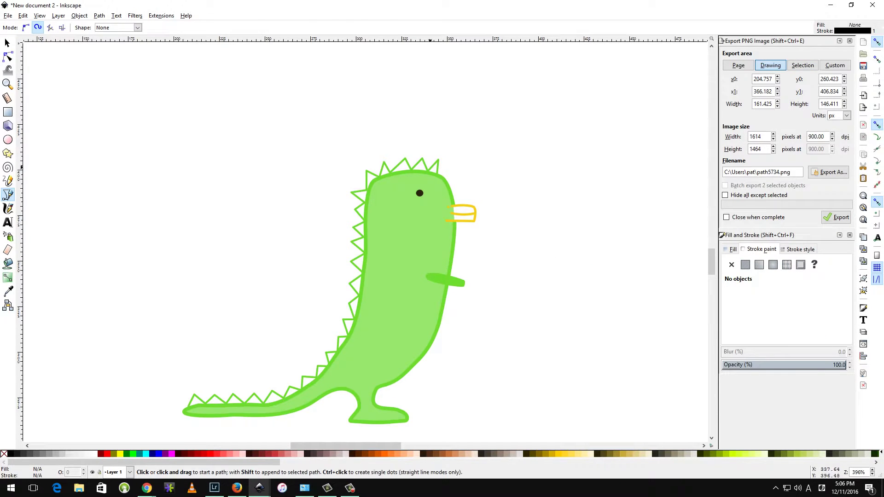
# - Fill the spikes with light green using the Paint Bucket
pyautogui.press('n')
pyautogui.press('Escape')
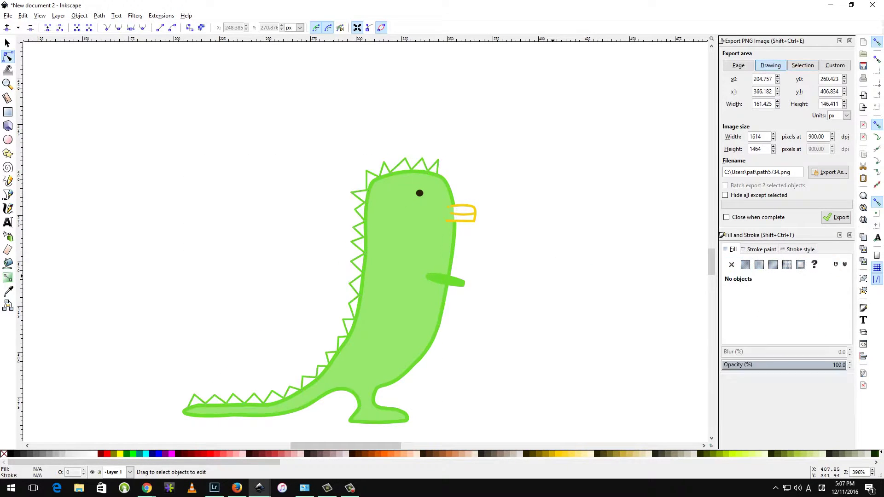
pyautogui.press('u')
pyautogui.click(235, 399)
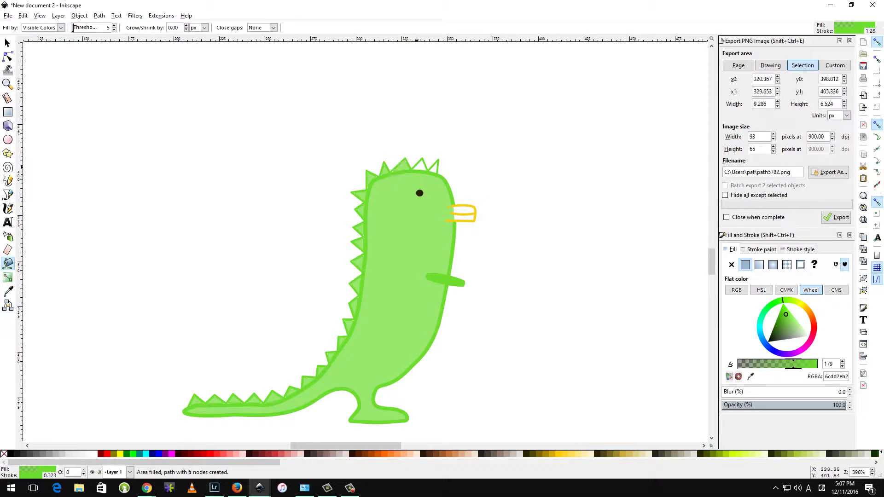
# - Draw a wand line from the arm and place a star on its top
pyautogui.press('b')
pyautogui.click(461, 289)
pyautogui.doubleClick(481, 260)
pyautogui.hotkey('shift', 'F9')
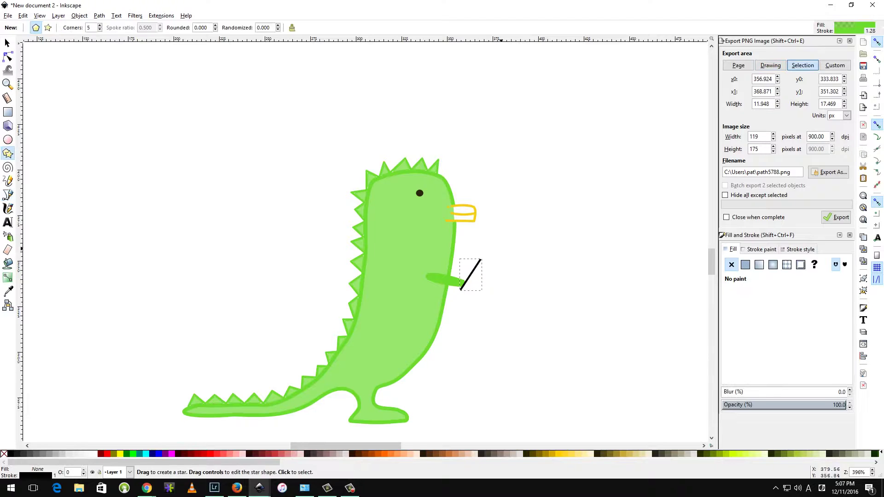
pyautogui.press('s')
pyautogui.scroll(3, 508, 256)
pyautogui.moveTo(405, 188); pyautogui.dragTo(422, 228)
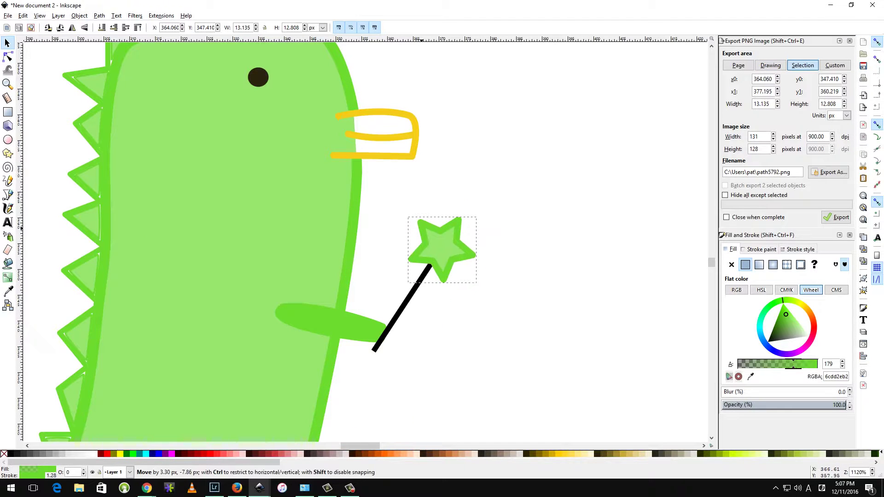
# - Fill the star yellow with a blue outline and make the wand grey
pyautogui.click(807, 308)
pyautogui.click(760, 249)
pyautogui.click(764, 318)
pyautogui.click(403, 305)
pyautogui.click(788, 339)
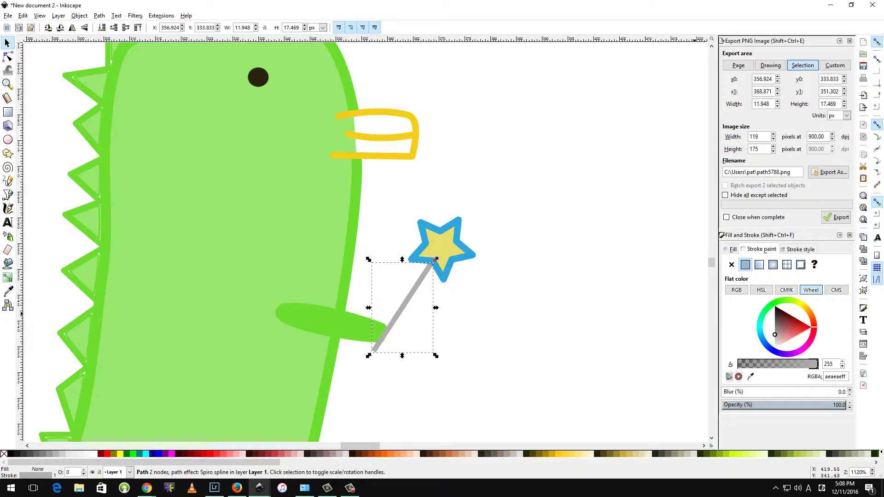
# - Adjust the wand's outline style and fill the lower beak area yellow
pyautogui.click(801, 249)
pyautogui.scroll(-3, 461, 230)
pyautogui.hotkey('shift', 'F7')
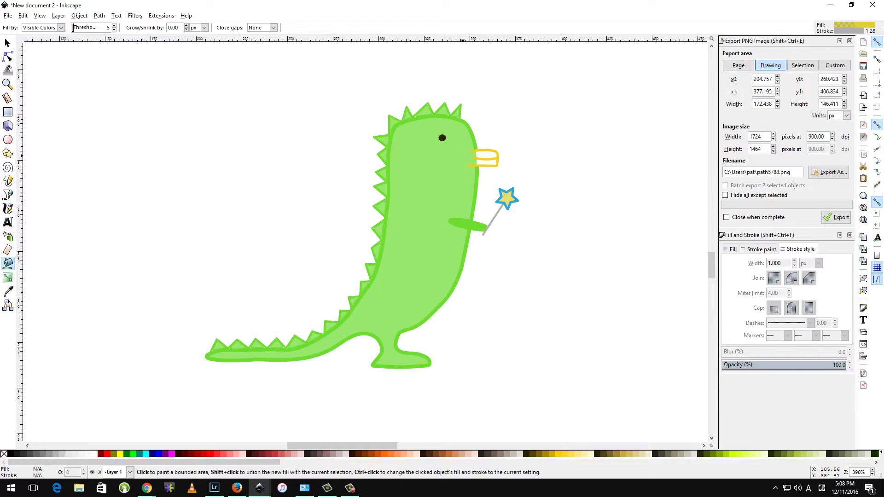
pyautogui.click(487, 161)
# - Select the inner beak shapes and give them a grey outline
pyautogui.scroll(5, 484, 159)
pyautogui.scroll(-2, 485, 159)
pyautogui.press('s')
pyautogui.click(392, 133)
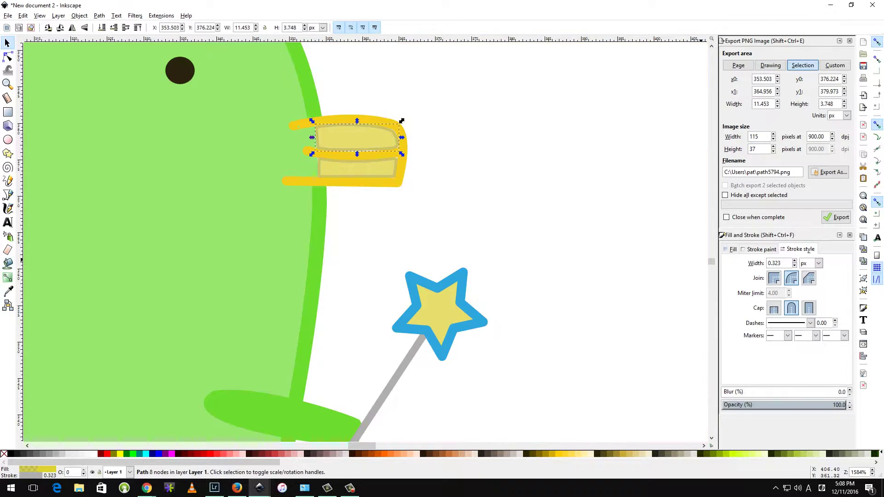
pyautogui.click(402, 120)
pyautogui.click(760, 249)
pyautogui.press('n')
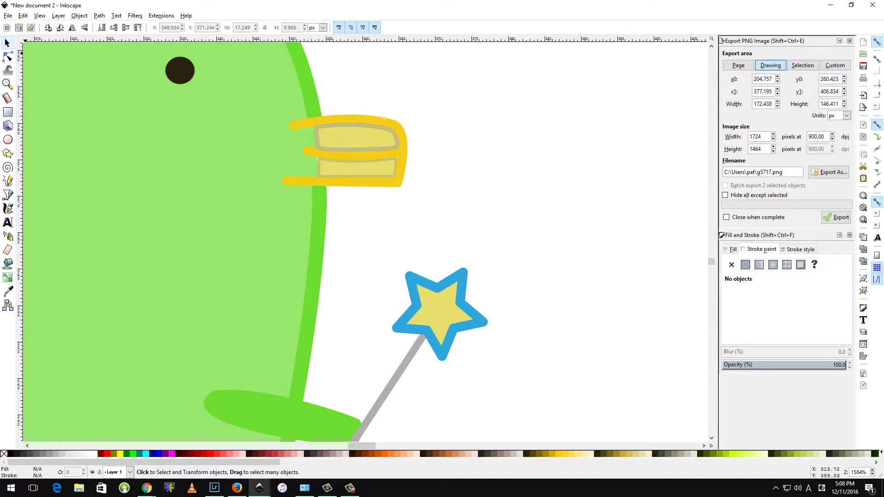
pyautogui.click(396, 145)
pyautogui.click(397, 164)
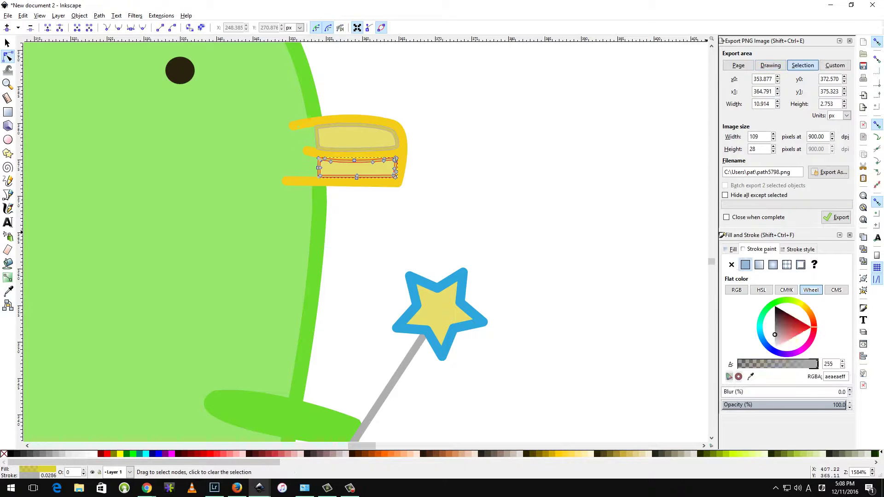
# - Set the inner beak outlines' stroke width to 0.59
pyautogui.press('Tab')
pyautogui.click(801, 250)
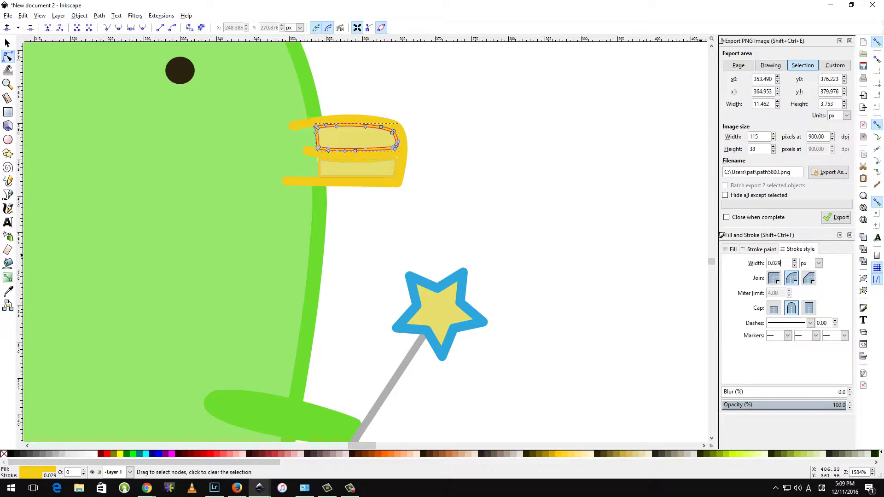
pyautogui.write('59')
pyautogui.press('Return')
pyautogui.press('Tab')
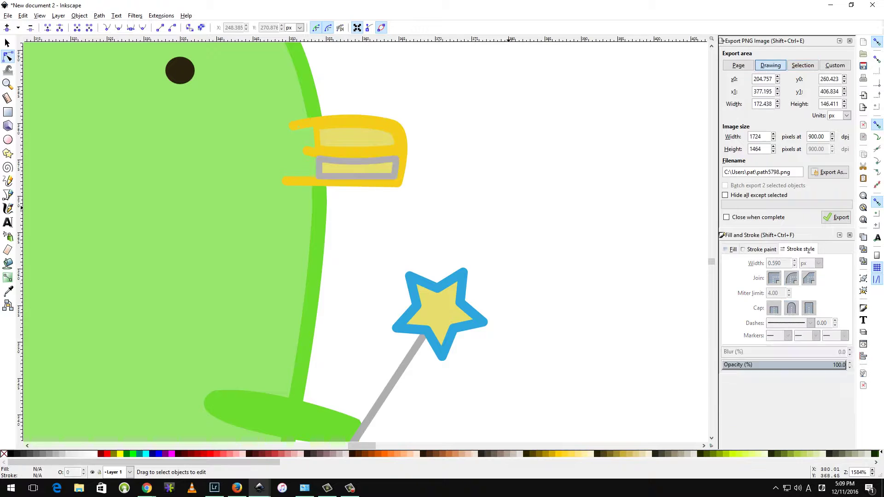
# - Cycle through the inner beak shapes, then clear the selection
pyautogui.click(760, 249)
pyautogui.keyDown('ctrl'); pyautogui.scroll(2, 209, 154); pyautogui.keyUp('ctrl')
pyautogui.press('Tab')
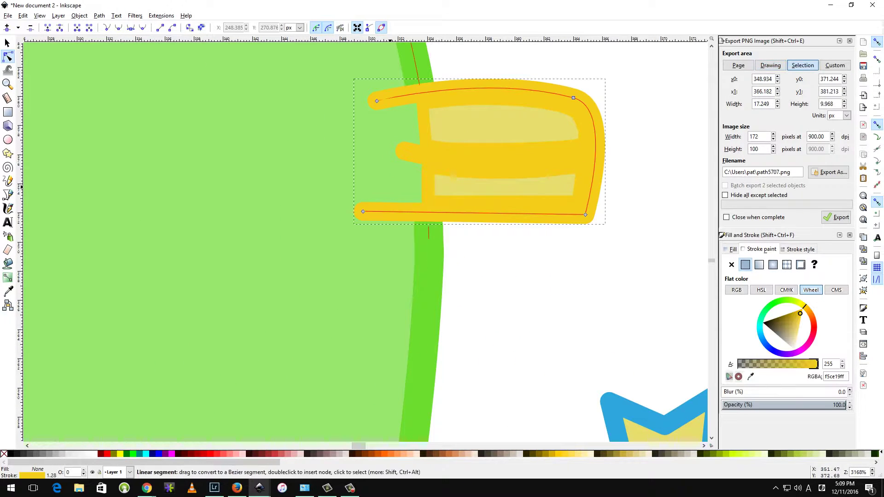
pyautogui.press('Tab')
pyautogui.press('Tab')
pyautogui.press('Tab')
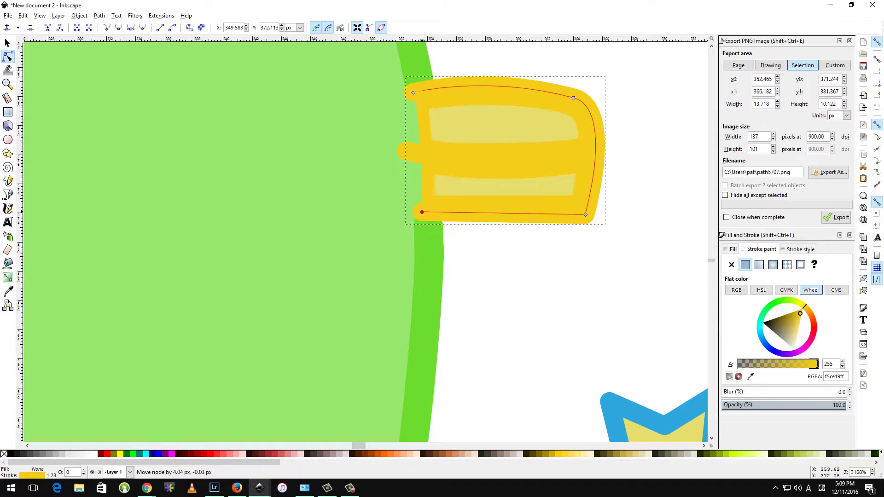
pyautogui.press('Escape')
pyautogui.keyDown('ctrl'); pyautogui.scroll(-2, 640, 175); pyautogui.keyUp('ctrl')
pyautogui.scroll(3, 635, 178)
# - Drag the beak's back corner node flush against the head outline
pyautogui.click(533, 190)
pyautogui.moveTo(529, 190); pyautogui.dragTo(533, 191)
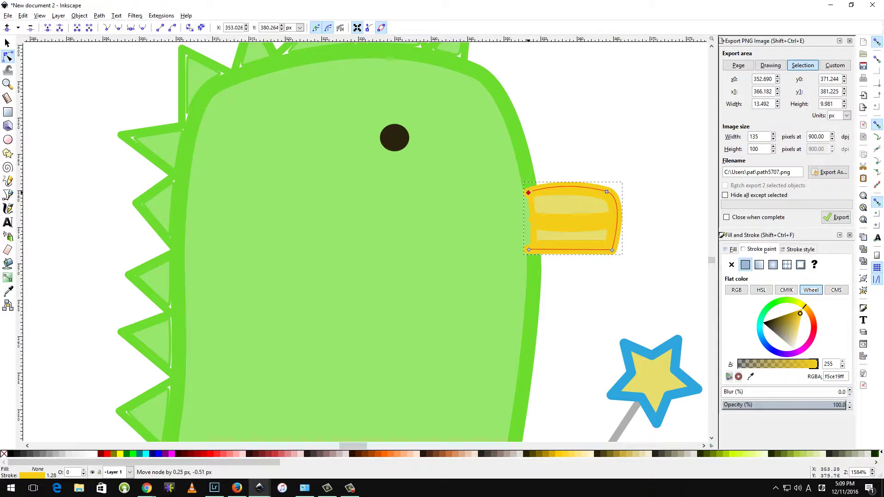
pyautogui.press('Escape')
pyautogui.keyDown('ctrl'); pyautogui.scroll(-1, 531, 196); pyautogui.keyUp('ctrl')
pyautogui.keyDown('ctrl'); pyautogui.scroll(1, 531, 197); pyautogui.keyUp('ctrl')
pyautogui.keyDown('ctrl'); pyautogui.scroll(2, 531, 196); pyautogui.keyUp('ctrl')
pyautogui.keyDown('ctrl'); pyautogui.scroll(1, 317, 256); pyautogui.keyUp('ctrl')
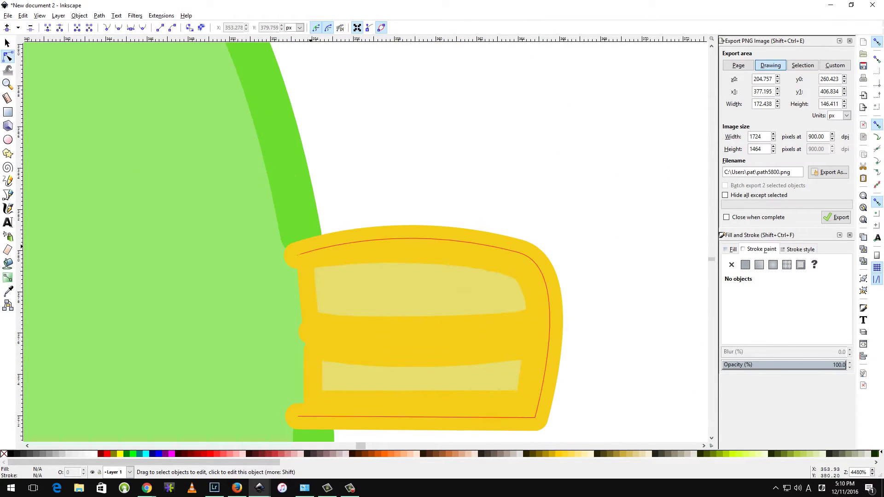
pyautogui.keyDown('ctrl'); pyautogui.scroll(-1, 306, 336); pyautogui.keyUp('ctrl')
# - Delete the upper and lower inner beak fill shapes
pyautogui.click(296, 205)
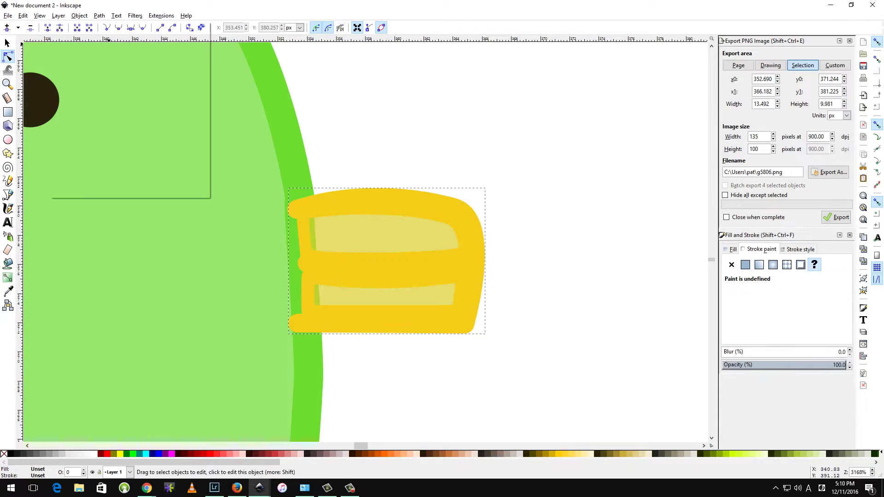
pyautogui.click(381, 230)
pyautogui.press('Delete')
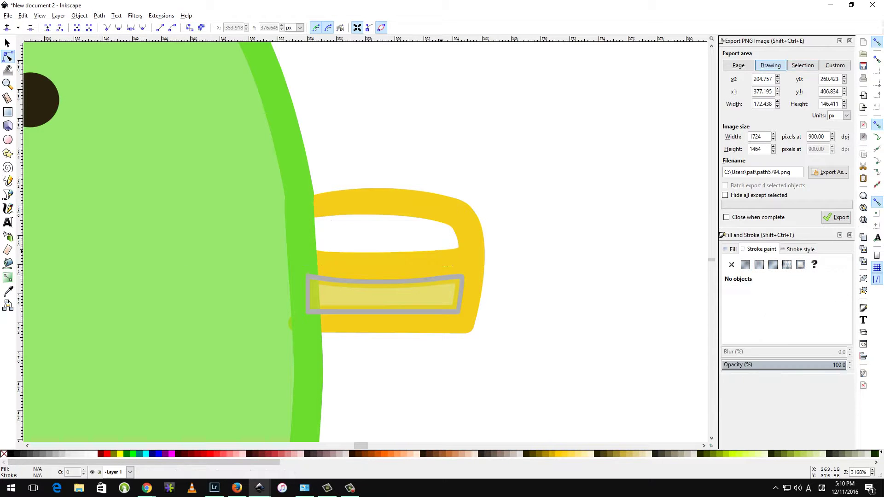
pyautogui.click(437, 295)
pyautogui.press('Delete')
# - Zoom out to the whole figure and select the body outline for node editing
pyautogui.keyDown('ctrl'); pyautogui.scroll(-1, 484, 248); pyautogui.keyUp('ctrl')
pyautogui.click(475, 258)
pyautogui.keyDown('ctrl'); pyautogui.scroll(-3, 545, 353); pyautogui.keyUp('ctrl')
pyautogui.press('Escape')
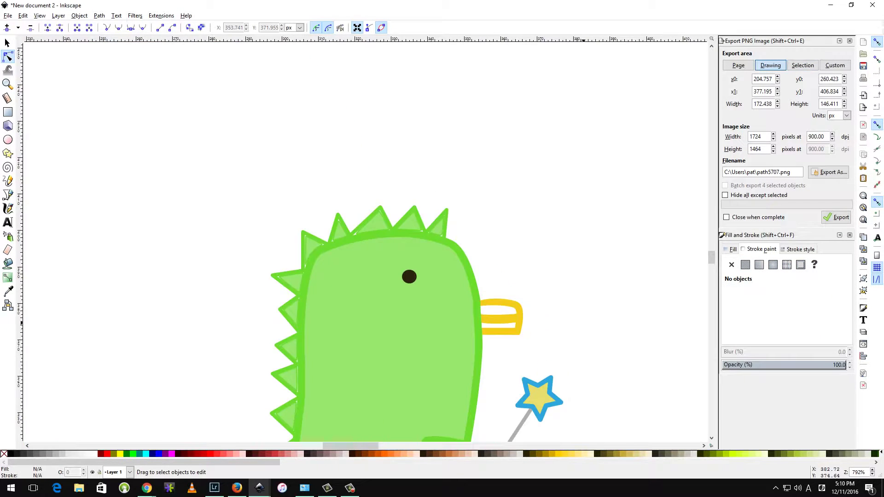
pyautogui.keyDown('ctrl'); pyautogui.scroll(-3, 226, 355); pyautogui.keyUp('ctrl')
pyautogui.scroll(-5, 226, 355)
pyautogui.click(261, 358)
pyautogui.keyDown('ctrl'); pyautogui.scroll(4, 262, 358); pyautogui.keyUp('ctrl')
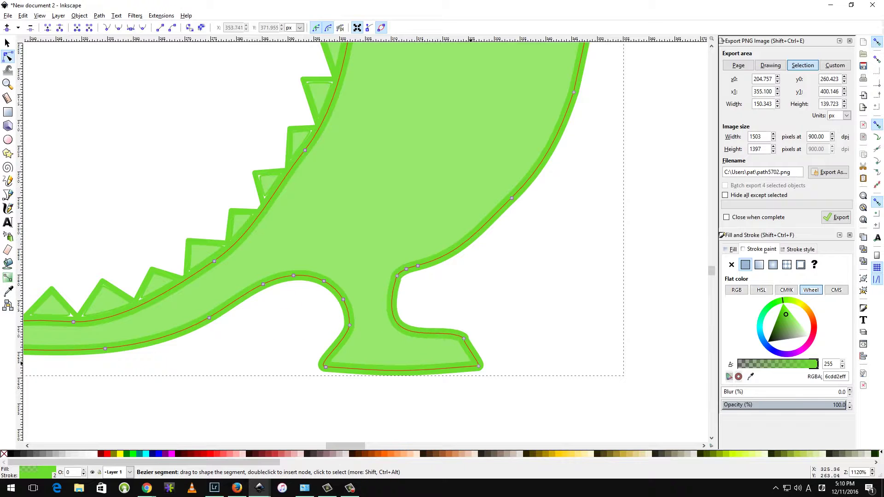
# - Lower the leg node, remove the toe nodes and try reshaping the heel
pyautogui.moveTo(397, 275); pyautogui.dragTo(391, 308)
pyautogui.moveTo(464, 338); pyautogui.dragTo(435, 339)
pyautogui.moveTo(479, 367); pyautogui.dragTo(456, 371)
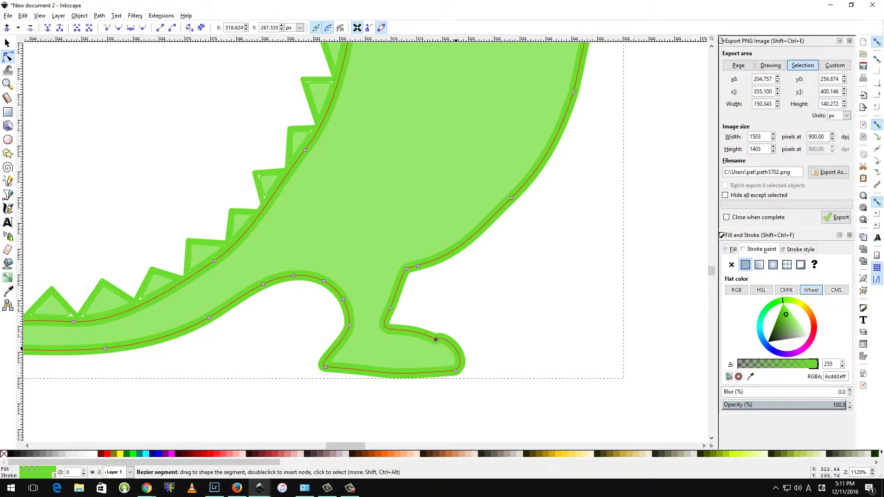
pyautogui.press('Delete')
pyautogui.moveTo(350, 326); pyautogui.dragTo(337, 324)
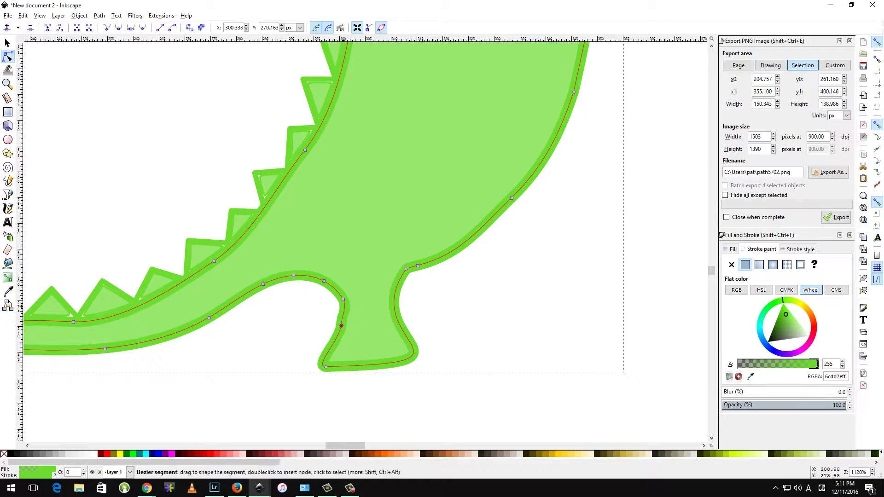
pyautogui.moveTo(397, 318); pyautogui.dragTo(409, 325)
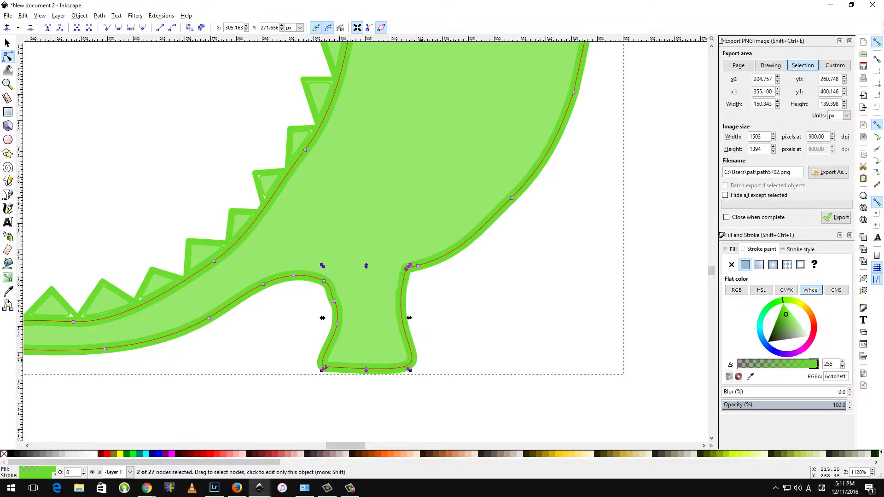
pyautogui.hotkey('ctrl', 'z')
pyautogui.hotkey('ctrl', 'z')
pyautogui.hotkey('ctrl', 'z')
# - Rework the toe, ankle and heel nodes into a flat foot with a straight right side
pyautogui.moveTo(428, 341); pyautogui.dragTo(395, 361)
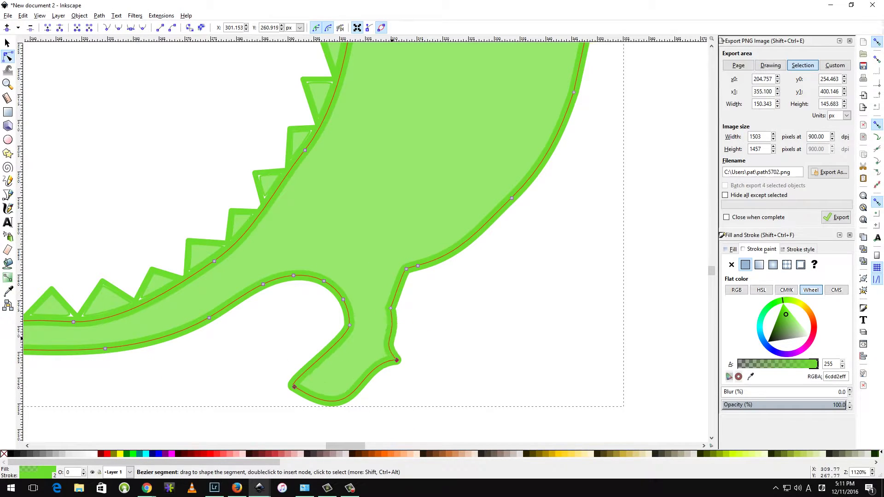
pyautogui.moveTo(391, 308); pyautogui.dragTo(401, 311)
pyautogui.moveTo(326, 367); pyautogui.dragTo(355, 369)
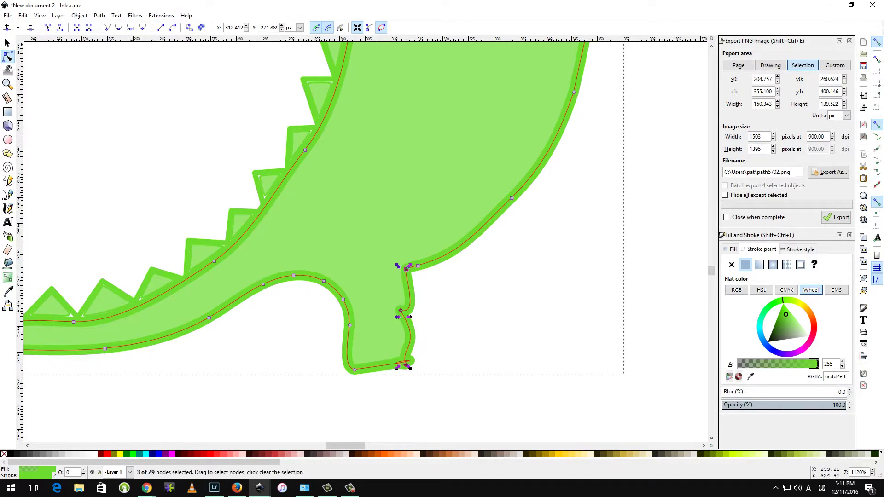
pyautogui.hotkey('shift', 'a')
pyautogui.press('Escape')
pyautogui.hotkey('ctrl', 'z')
pyautogui.moveTo(418, 378); pyautogui.dragTo(370, 267)
pyautogui.click(100, 15)
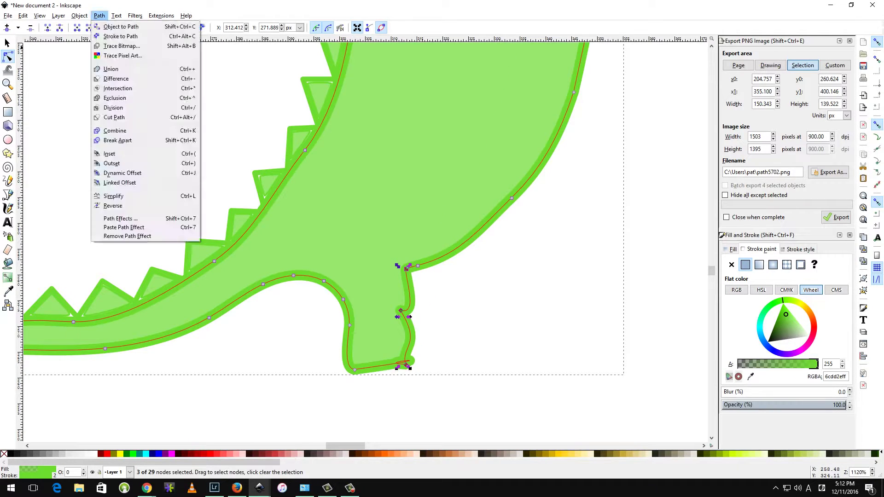
pyautogui.press('Escape')
pyautogui.moveTo(401, 311); pyautogui.dragTo(411, 332)
pyautogui.click(350, 326)
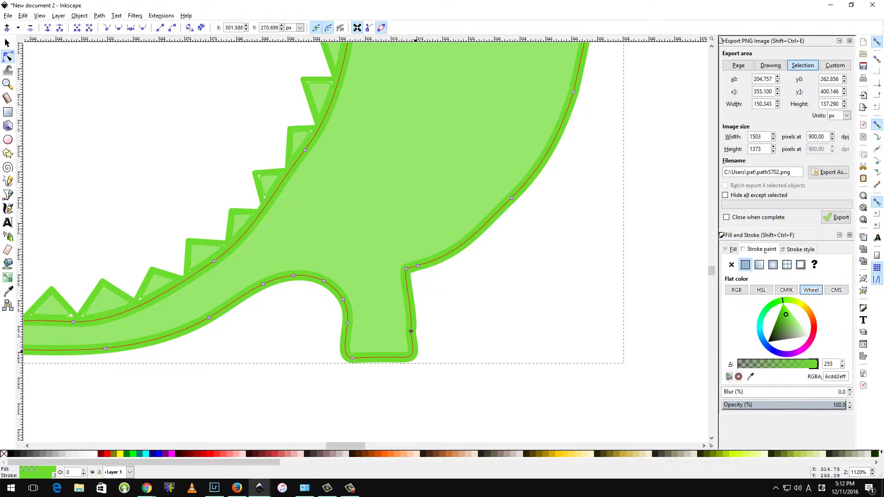
# - Draw an L-shaped rear leg outline with stroke width 2
pyautogui.press('Escape')
pyautogui.press('b')
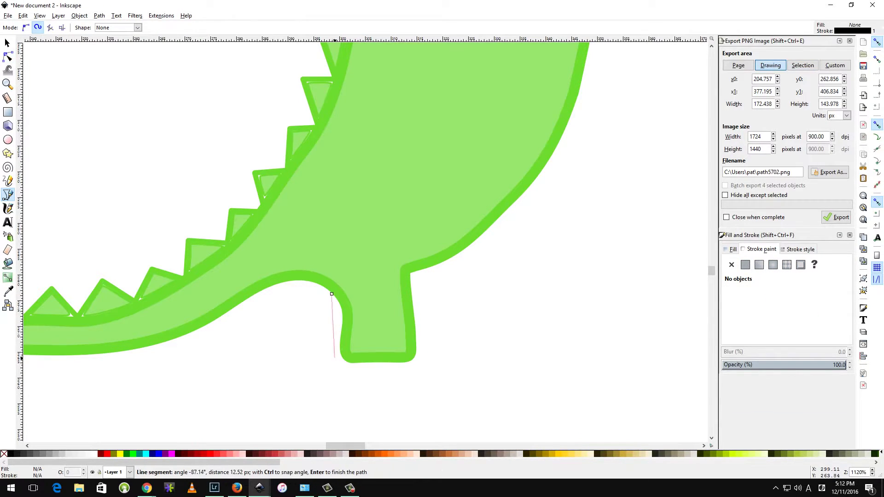
pyautogui.doubleClick(355, 358)
pyautogui.press('n')
pyautogui.click(790, 322)
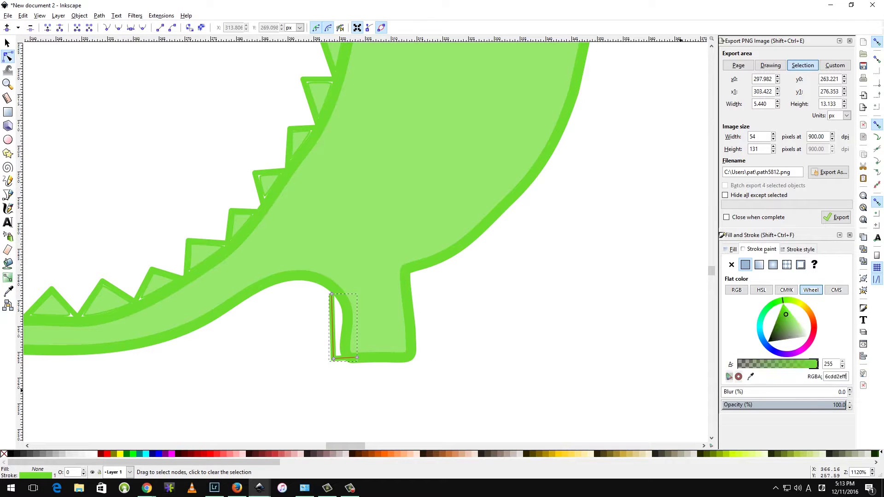
pyautogui.click(801, 249)
pyautogui.click(8, 43)
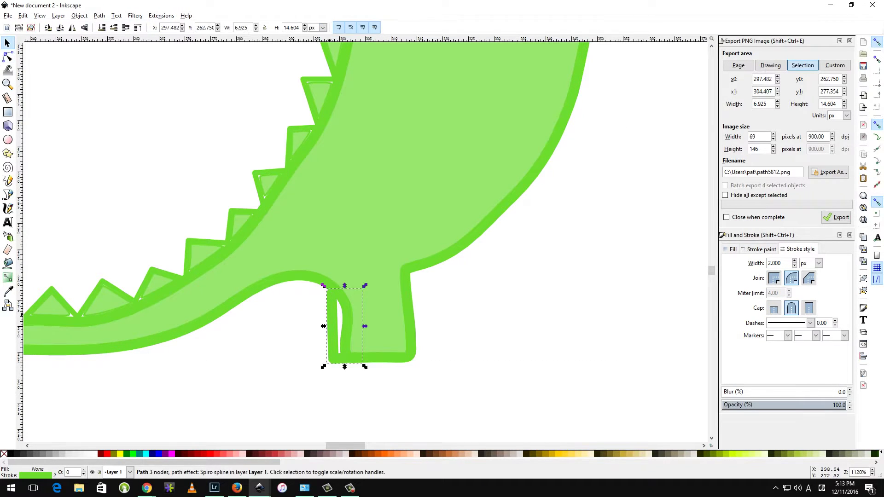
pyautogui.click(7, 56)
# - Adjust the leg's bottom nodes and fill the gap between the legs green
pyautogui.click(99, 15)
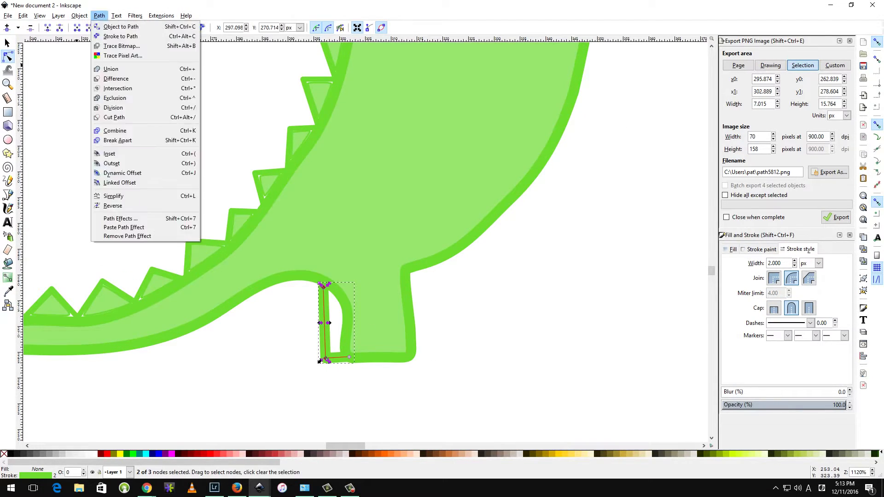
pyautogui.click(116, 195)
pyautogui.click(412, 240)
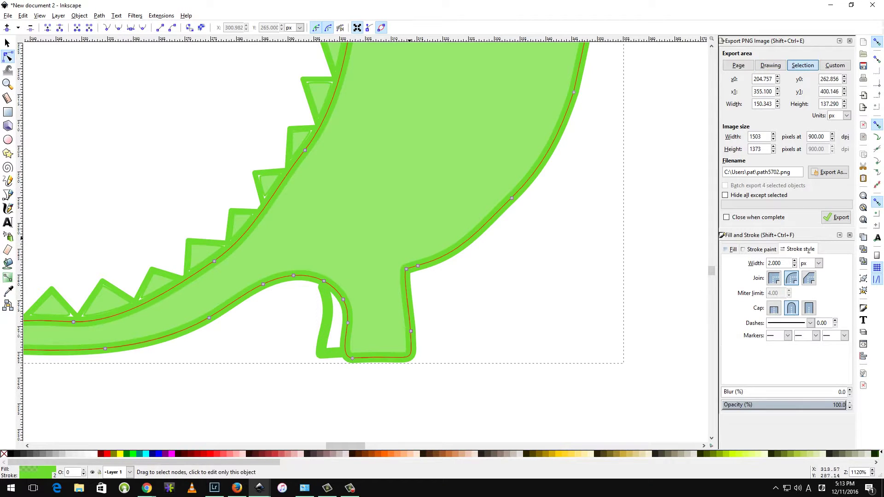
pyautogui.hotkey('shift', 'F7')
pyautogui.click(334, 323)
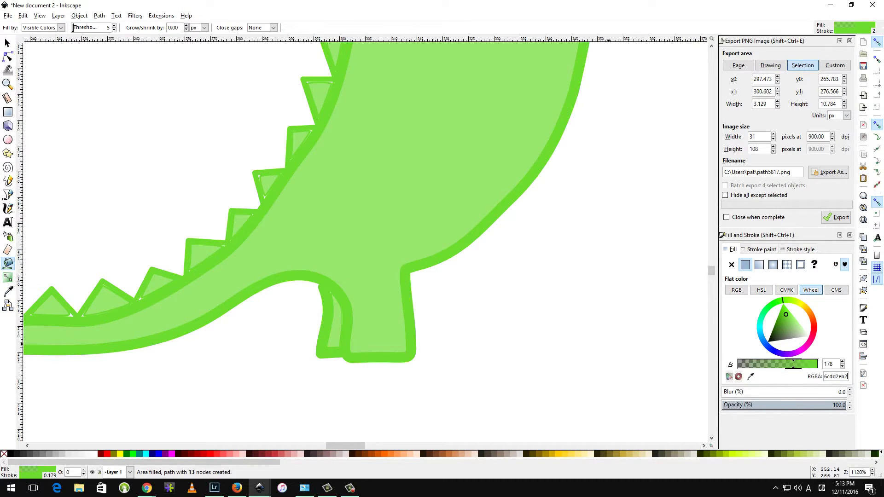
pyautogui.scroll(-2, 592, 343)
pyautogui.scroll(-1, 611, 344)
# - Lower the top of the head outline and lift the neck node to reshape the head
pyautogui.press('n')
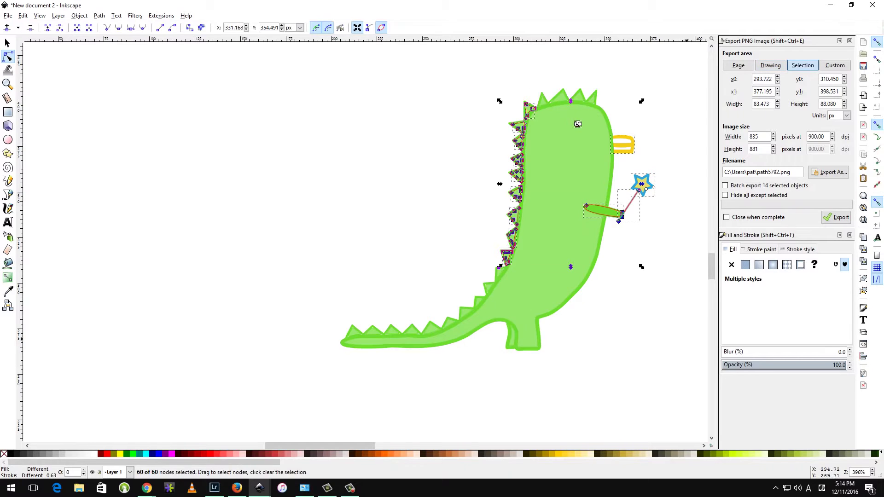
pyautogui.click(594, 106)
pyautogui.moveTo(597, 106); pyautogui.dragTo(591, 135)
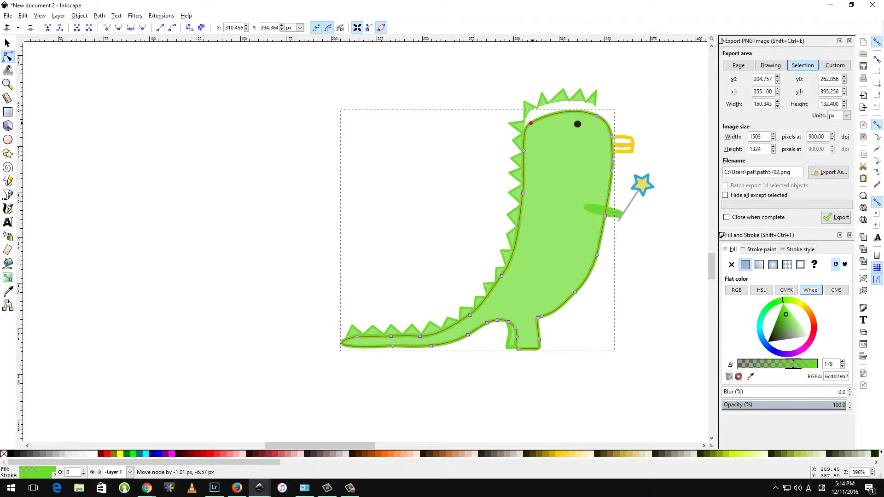
pyautogui.moveTo(524, 151); pyautogui.dragTo(529, 148)
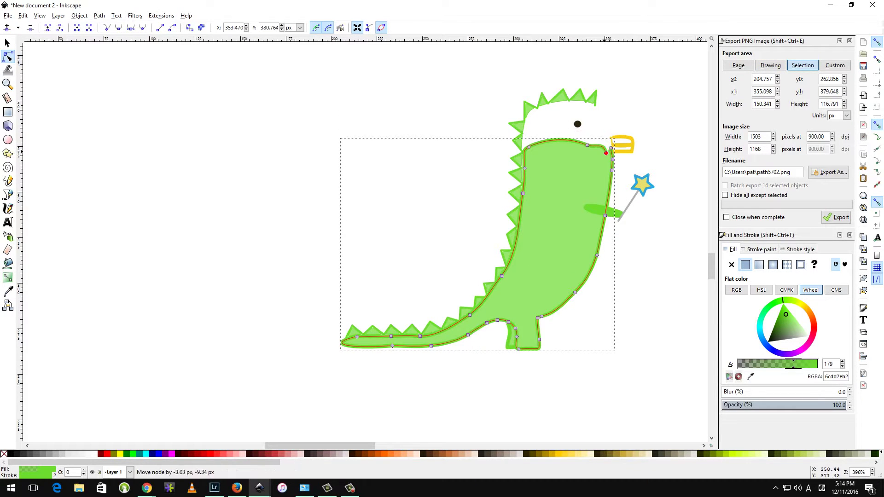
pyautogui.click(621, 211)
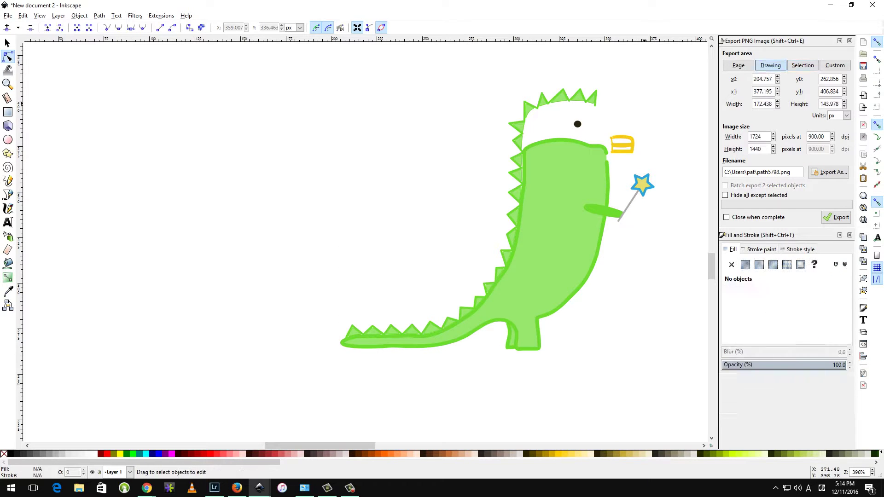
# - Select the back-spike outline's nodes, then move the eye down into the head
pyautogui.click(593, 95)
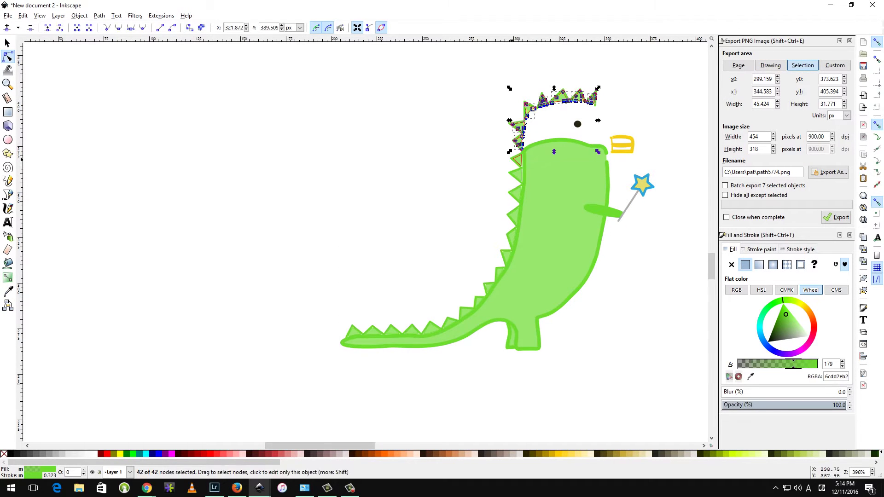
pyautogui.click(521, 136)
pyautogui.moveTo(491, 100); pyautogui.dragTo(530, 128)
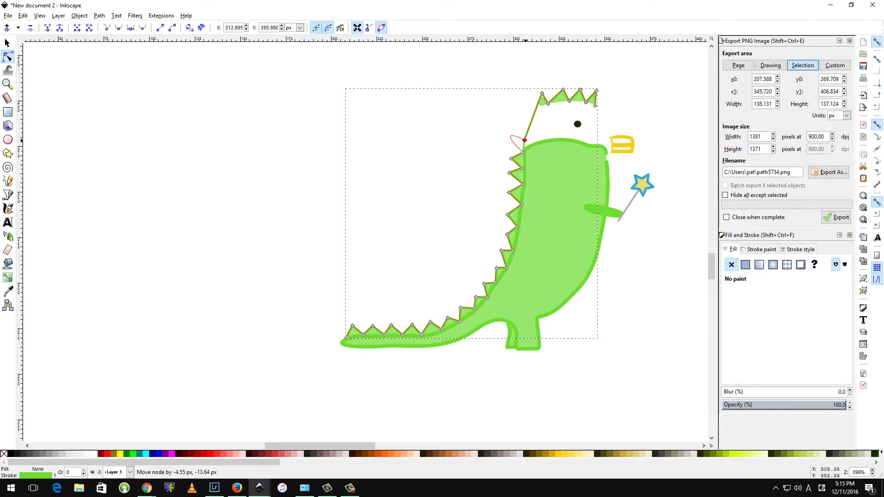
pyautogui.click(578, 123)
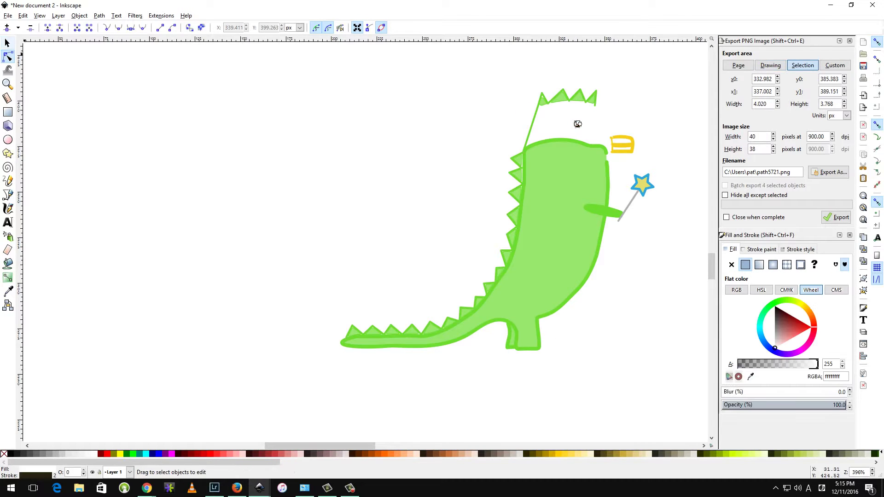
pyautogui.press('s')
pyautogui.moveTo(577, 124); pyautogui.dragTo(579, 161)
# - Undo the last two spike changes and reselect the head and back spikes
pyautogui.click(581, 96)
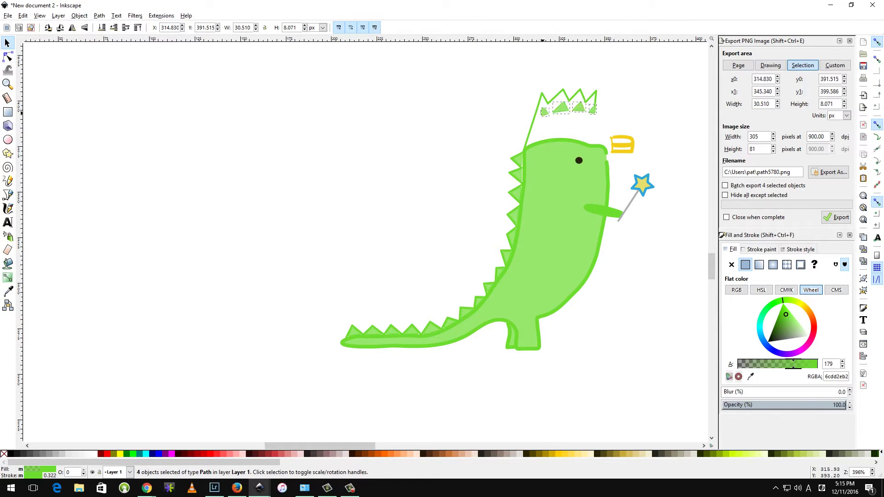
pyautogui.hotkey('ctrl', 'a')
pyautogui.click(551, 113)
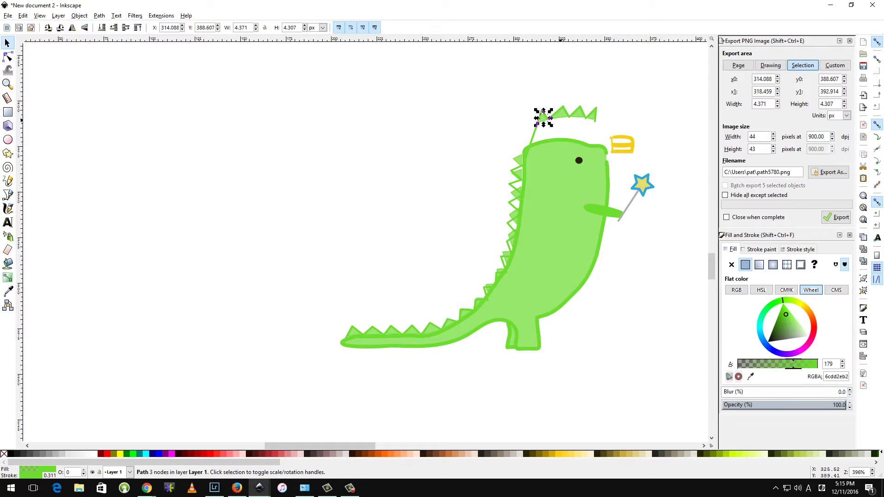
pyautogui.hotkey('ctrl', 'z')
pyautogui.hotkey('ctrl', 'z')
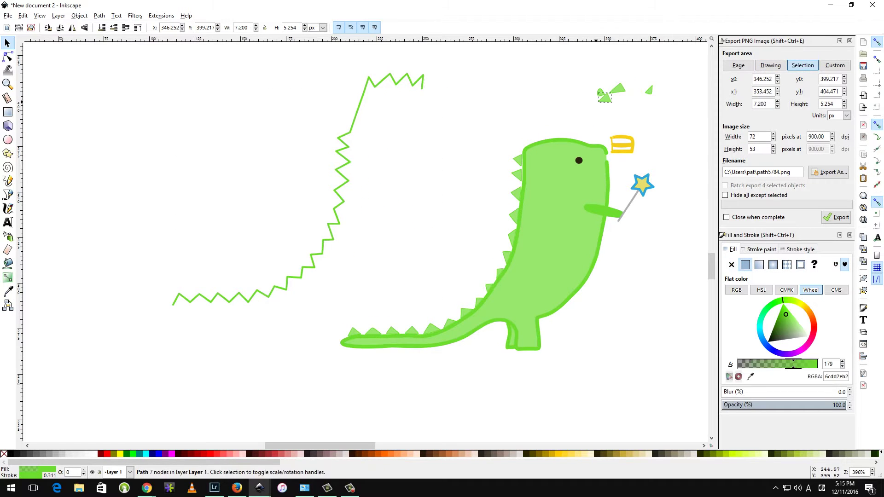
pyautogui.hotkey('ctrl', 'z')
pyautogui.hotkey('ctrl', 'z')
pyautogui.click(520, 165)
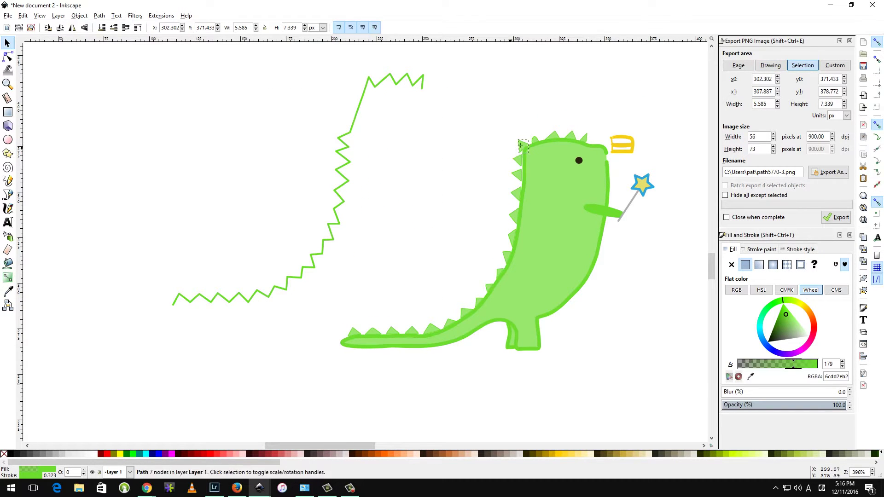
pyautogui.click(585, 138)
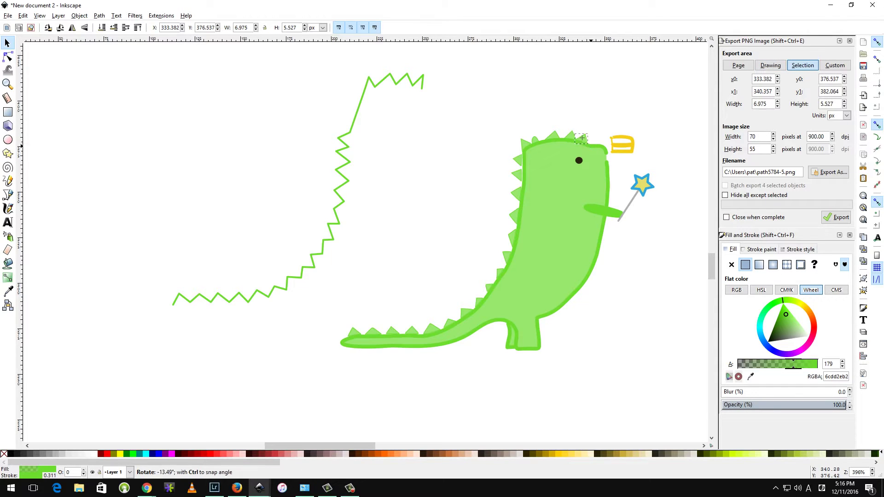
pyautogui.click(617, 138)
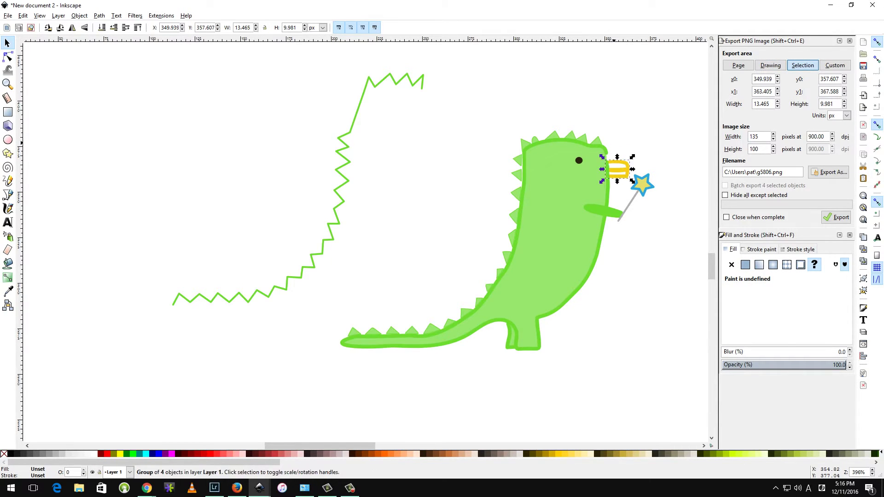
# - Flatten the head top of the body outline into a gentle arc
pyautogui.keyDown('ctrl'); pyautogui.scroll(4, 631, 145); pyautogui.keyUp('ctrl')
pyautogui.doubleClick(529, 178)
pyautogui.click(534, 187)
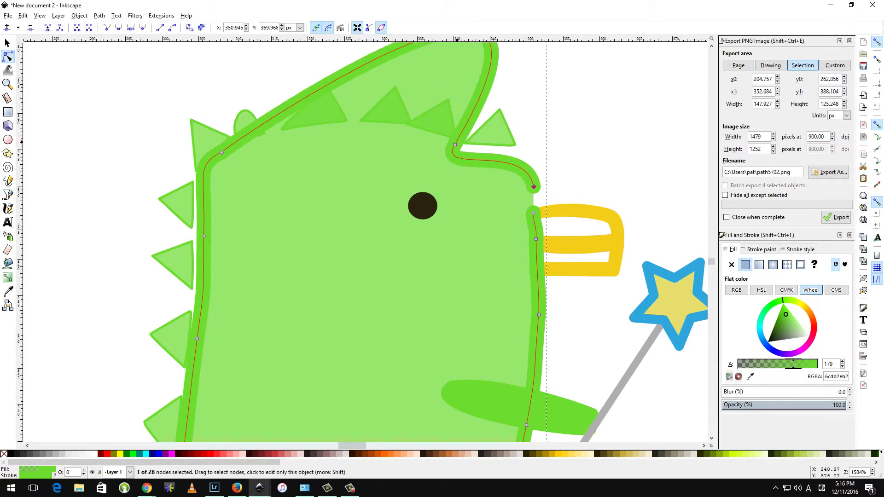
pyautogui.moveTo(455, 145); pyautogui.dragTo(459, 141)
pyautogui.scroll(-1, 617, 119)
pyautogui.scroll(-2, 608, 121)
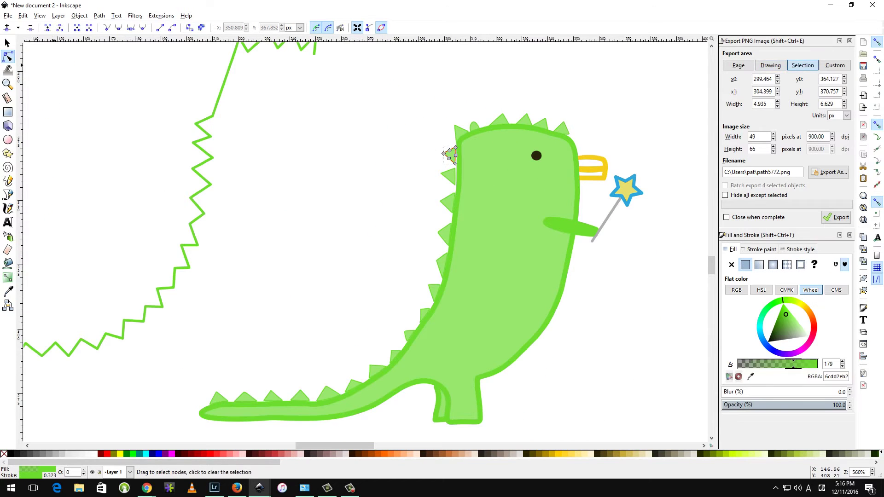
# - Move the top back spike onto the outline and clear the selection
pyautogui.press('s')
pyautogui.scroll(3, 524, 183)
pyautogui.click(309, 166)
pyautogui.moveTo(318, 112); pyautogui.dragTo(318, 112)
pyautogui.press('Escape')
pyautogui.scroll(-3, 266, 136)
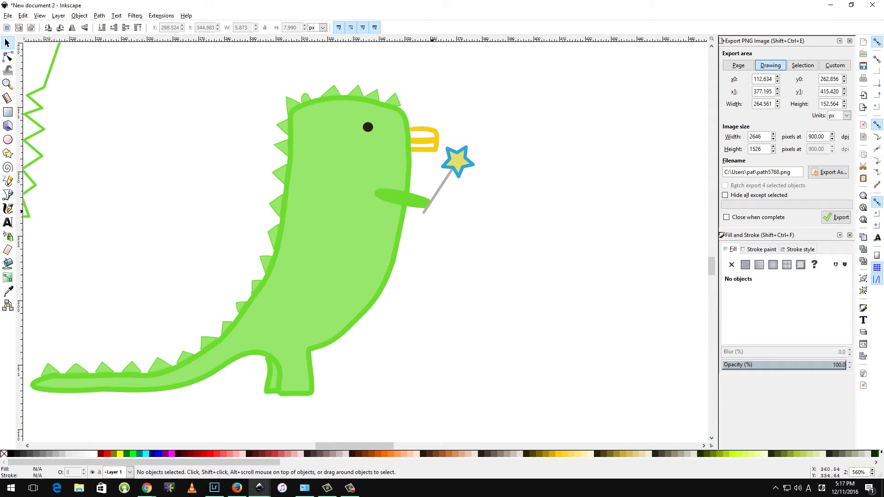
# - Draw a short eyebrow line above the eye and give it a flat dark stroke
pyautogui.press('b')
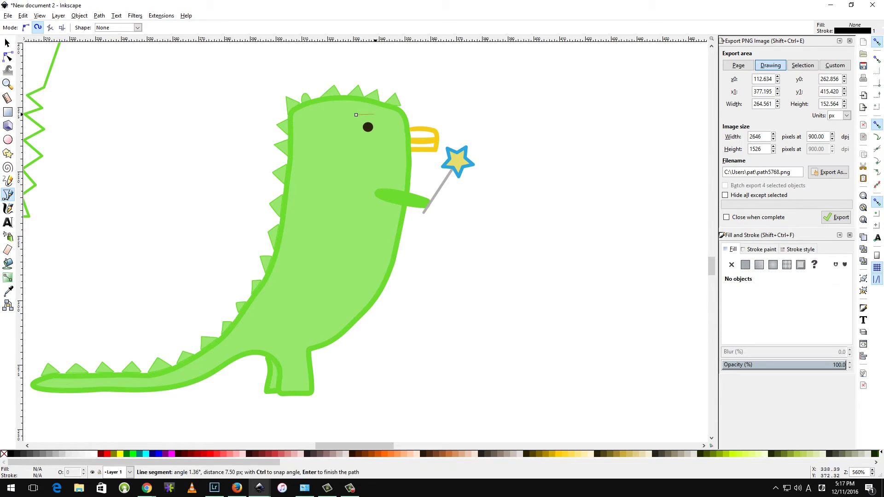
pyautogui.press('n')
pyautogui.click(760, 249)
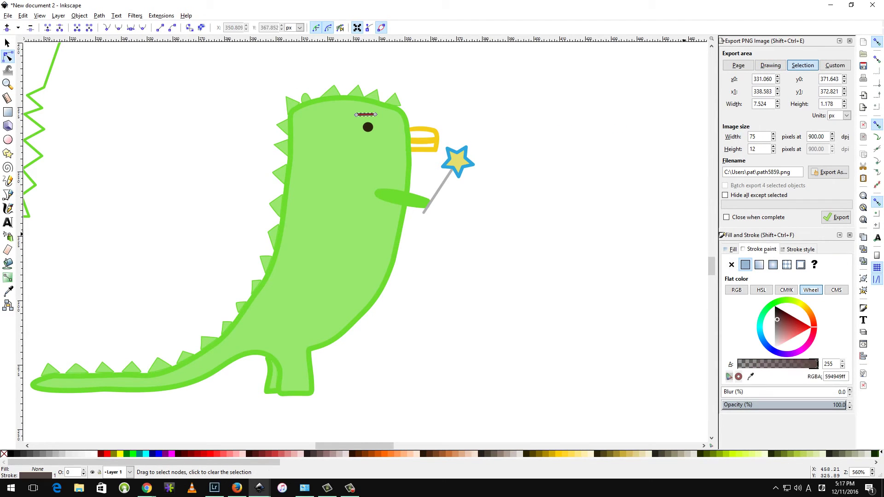
pyautogui.click(732, 264)
pyautogui.click(801, 250)
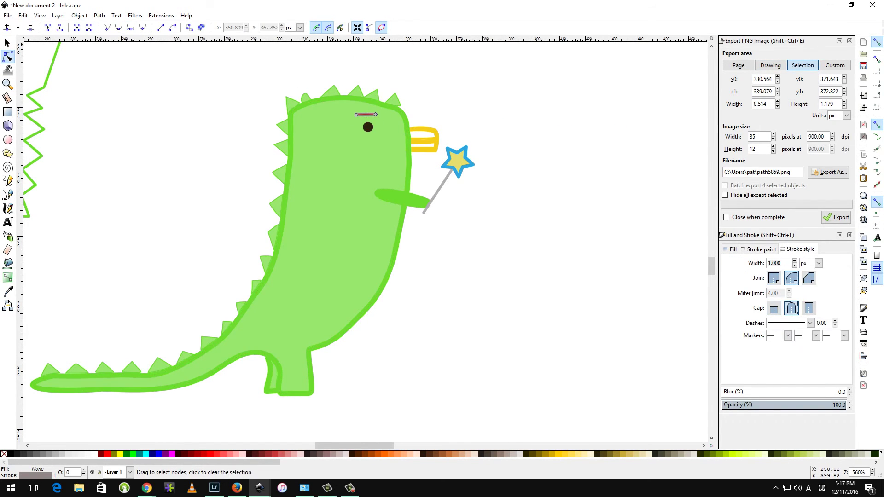
# - Begin saving the dinosaur drawing as an SVG file
pyautogui.click(99, 16)
pyautogui.click(121, 26)
pyautogui.scroll(1, 305, 125)
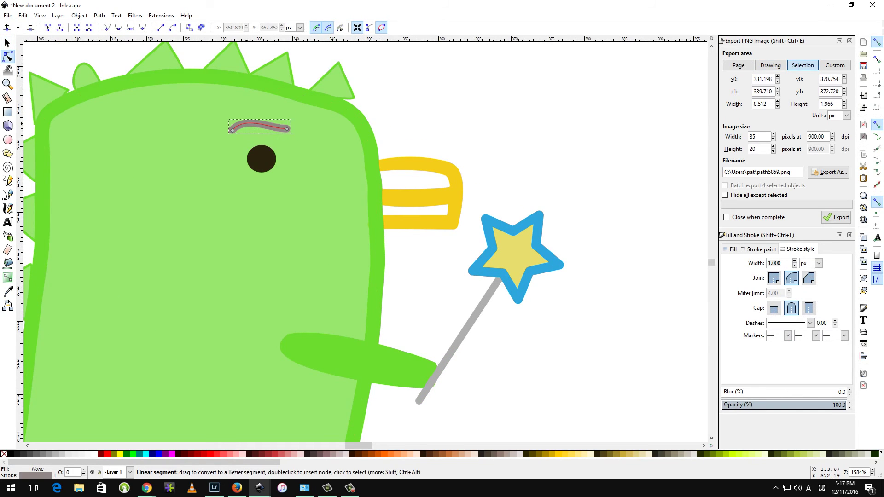
pyautogui.scroll(-2, 527, 137)
pyautogui.hotkey('ctrl', 's')
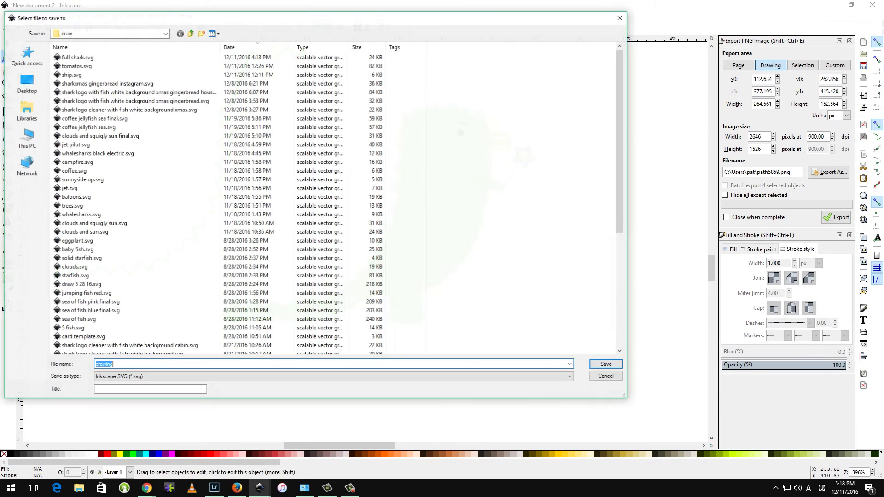